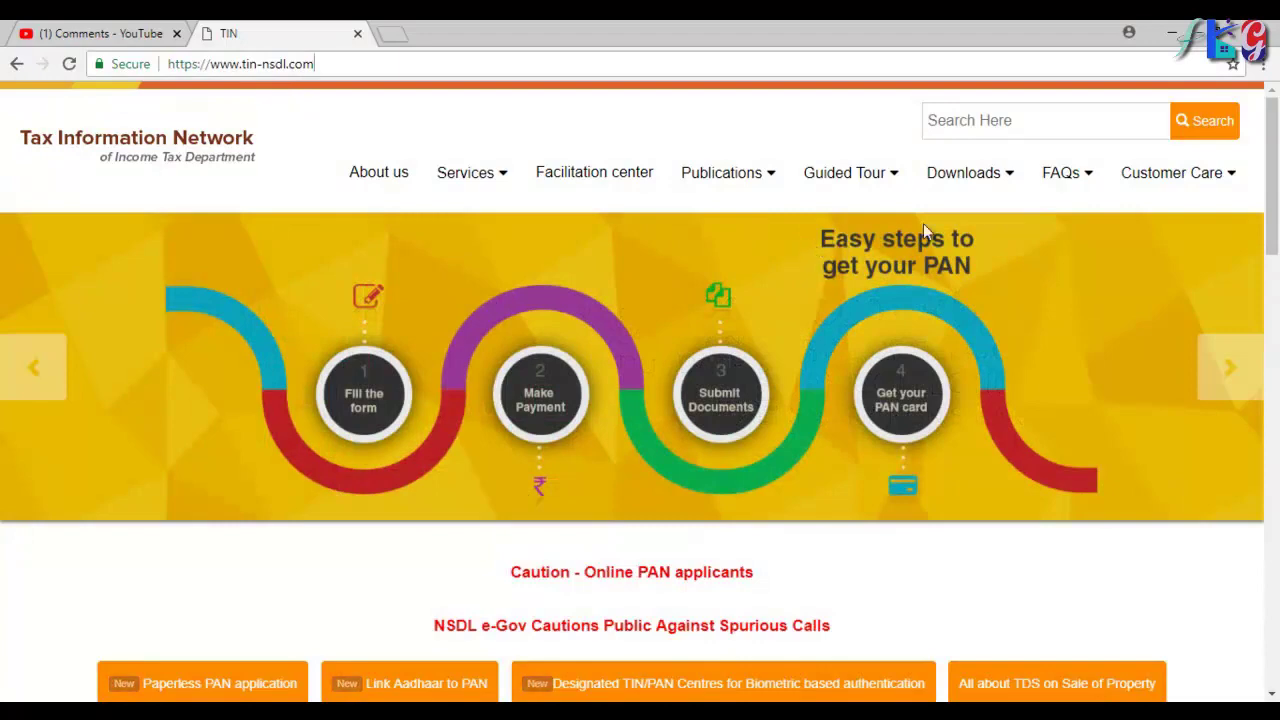
Open the e-TDS/e-TCS downloads page for regular quarterly returns and dismiss the welcome notice
mouse_move(966, 186)
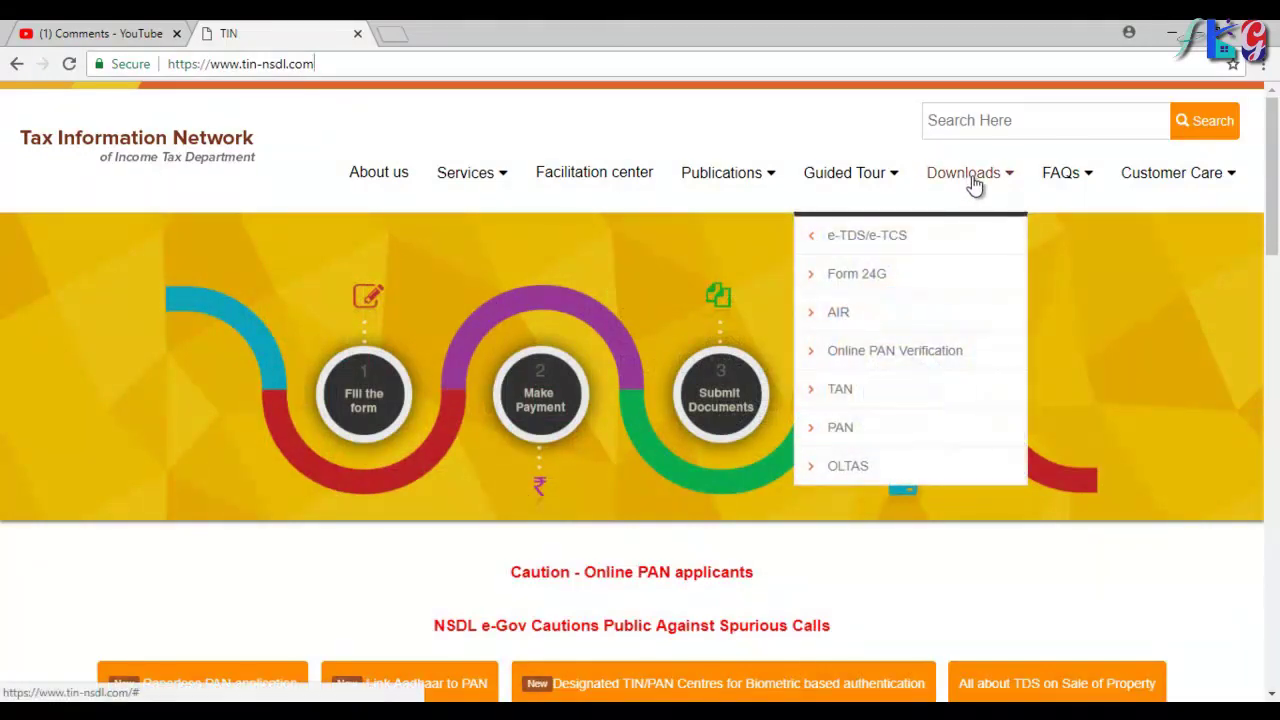
mouse_move(929, 233)
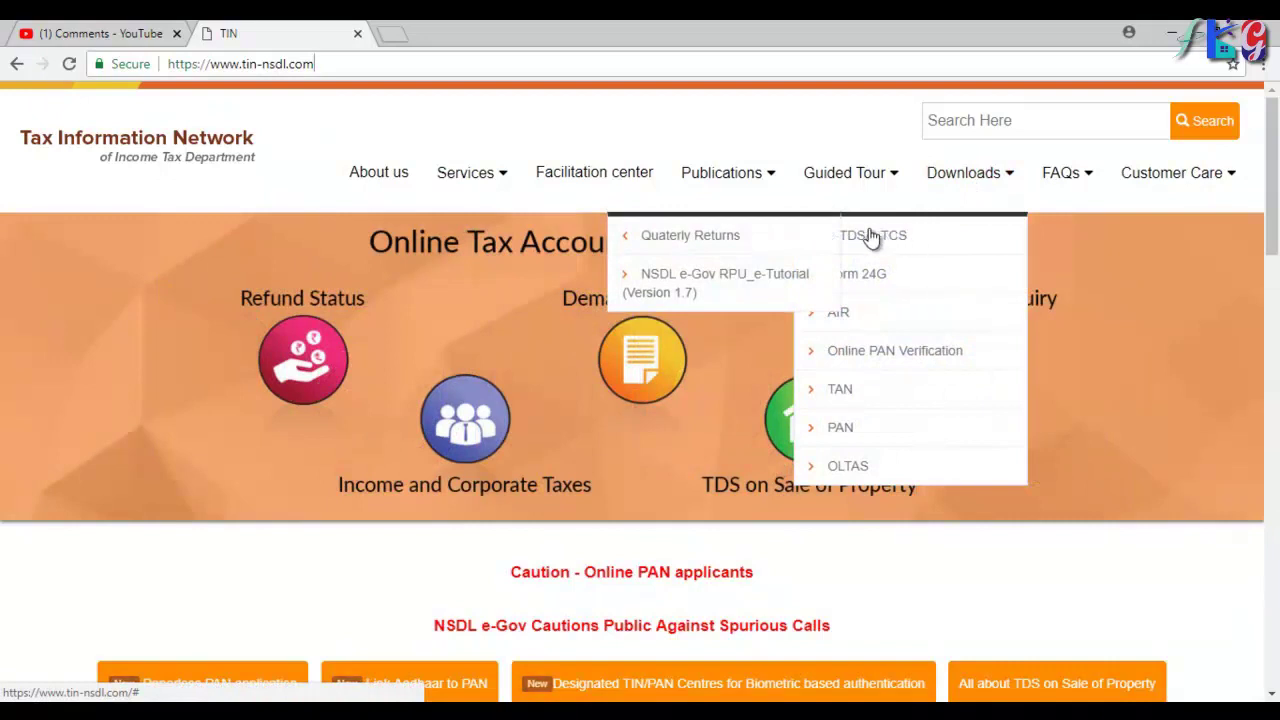
mouse_move(791, 234)
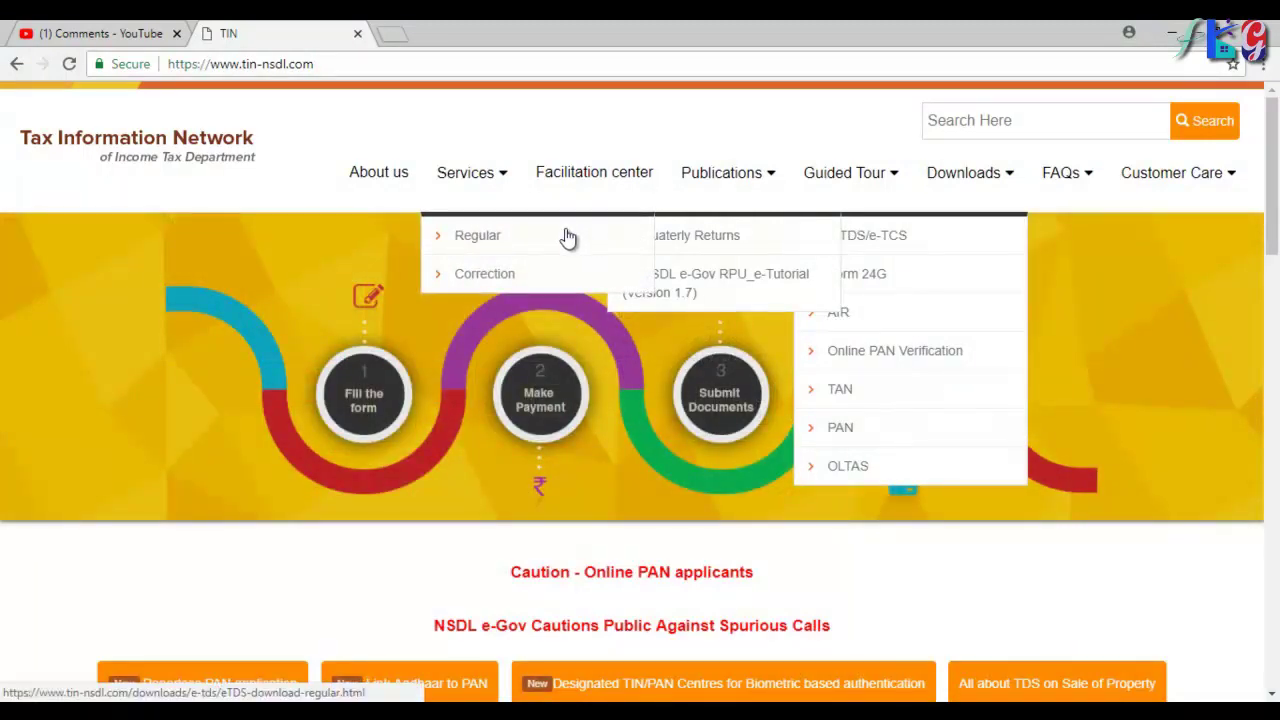
click(567, 237)
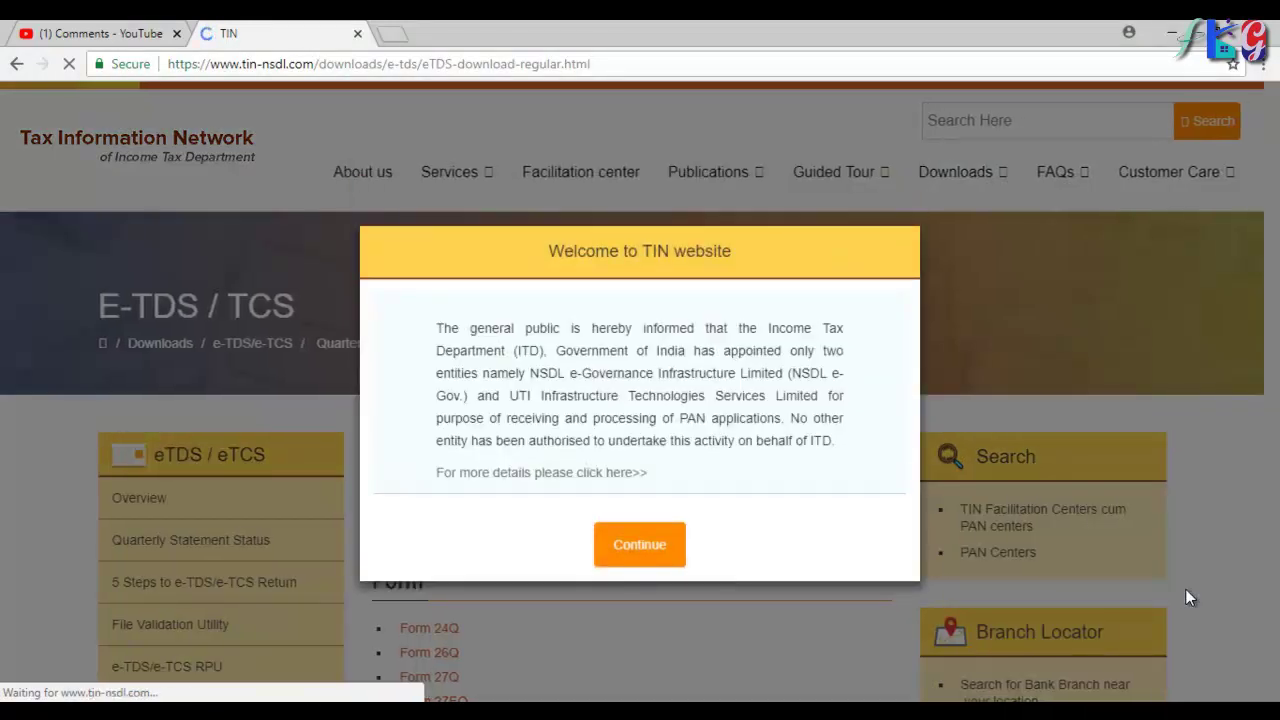
click(670, 563)
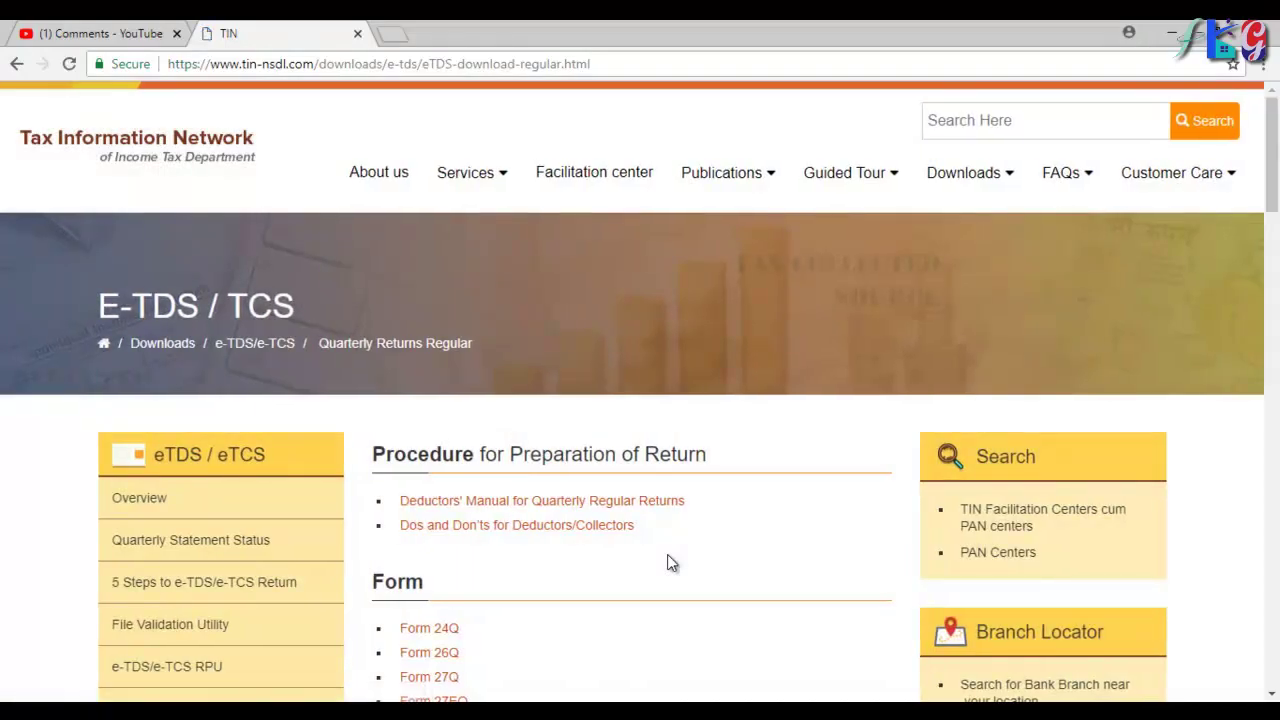
Download e-TDS/TCS FVU.exe (Version 5.7) for statements from FY 2010-11 onwards and show the download in its folder
scroll(670, 563, down, 3)
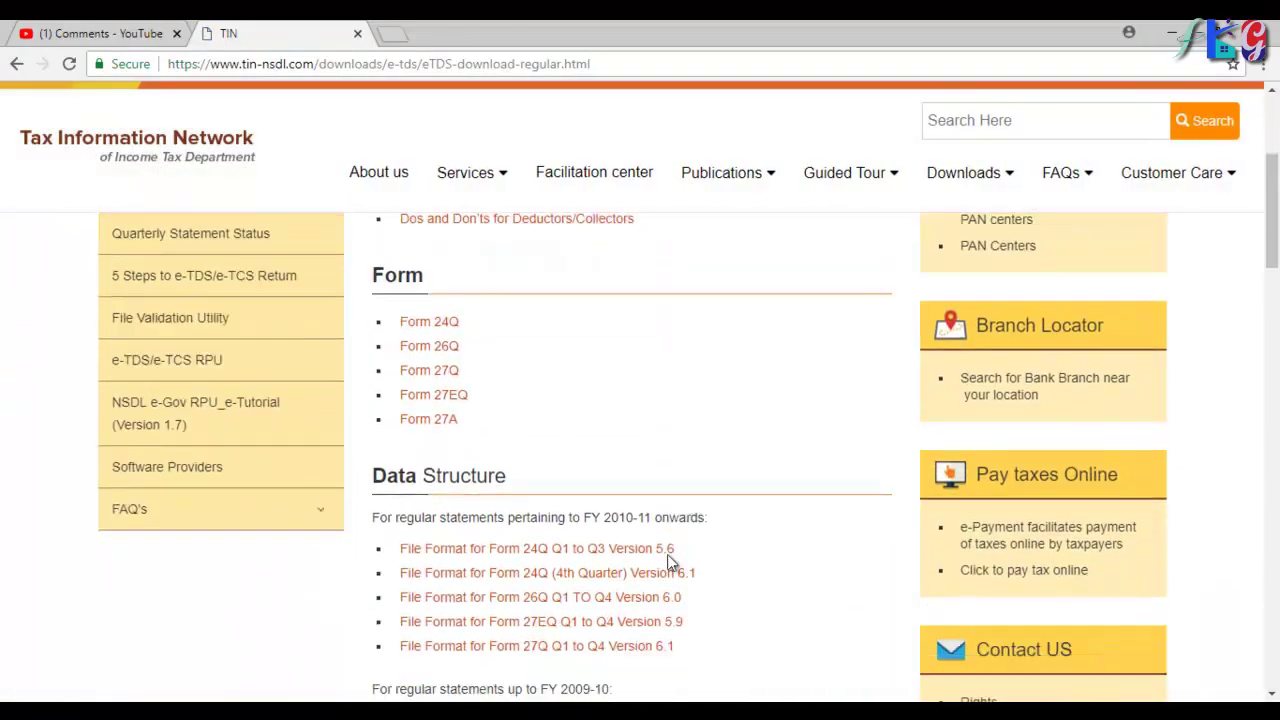
scroll(667, 554, down, 20)
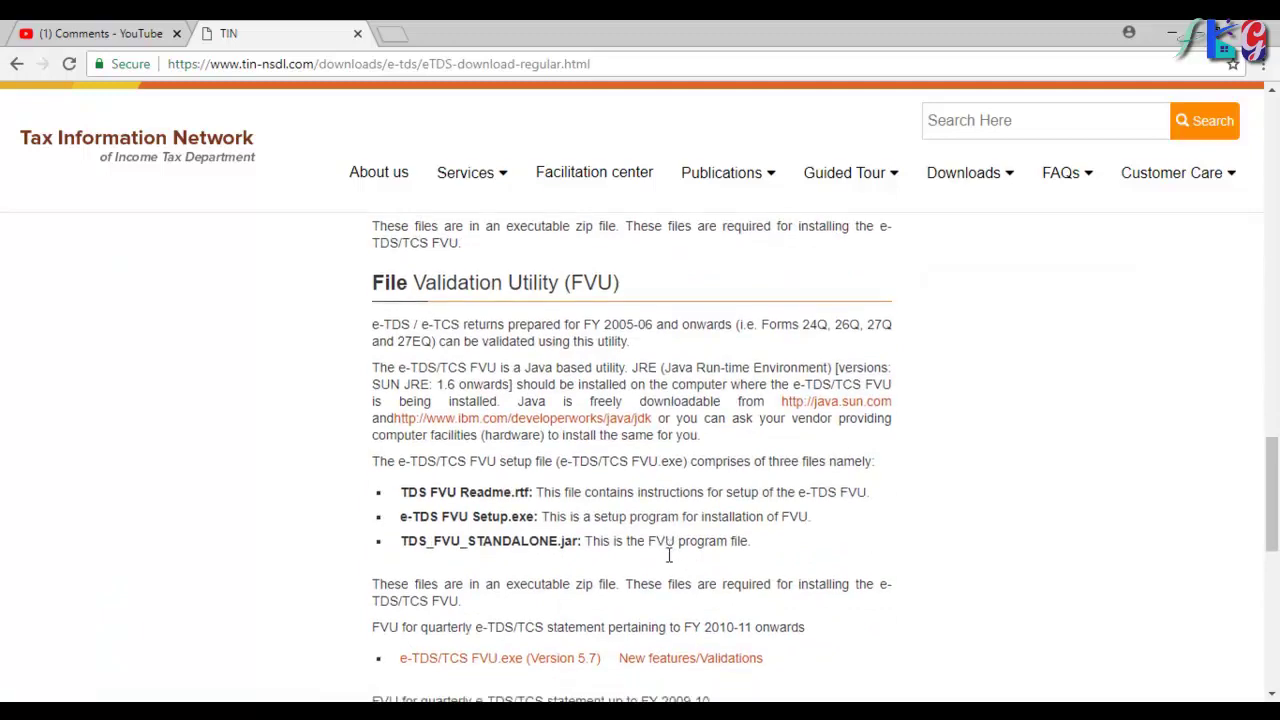
scroll(667, 554, down, 7)
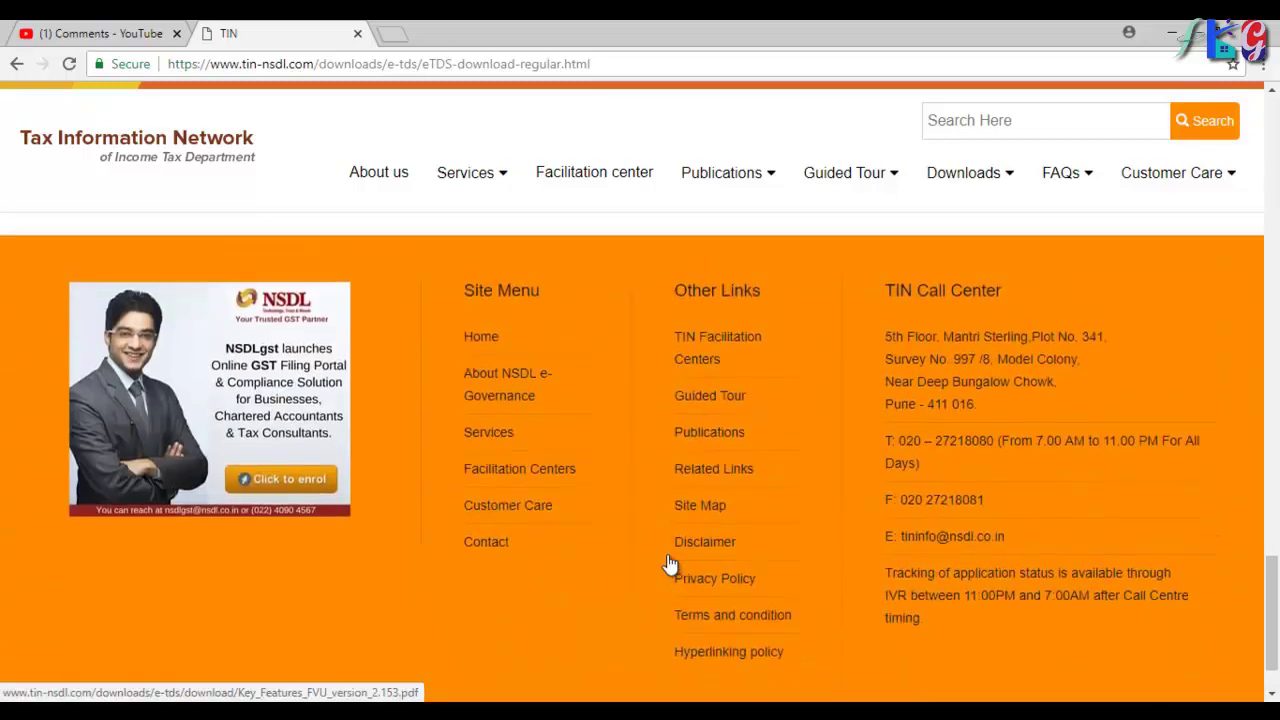
scroll(670, 563, up, 8)
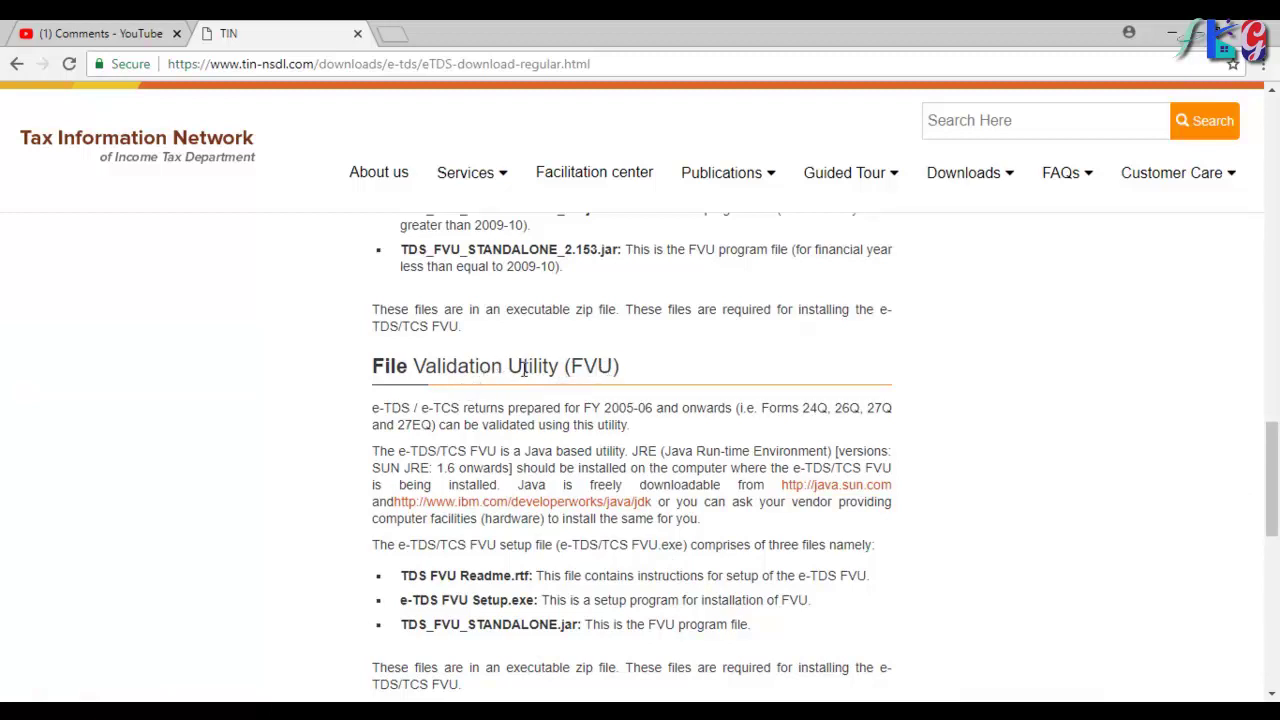
scroll(271, 527, down, 3)
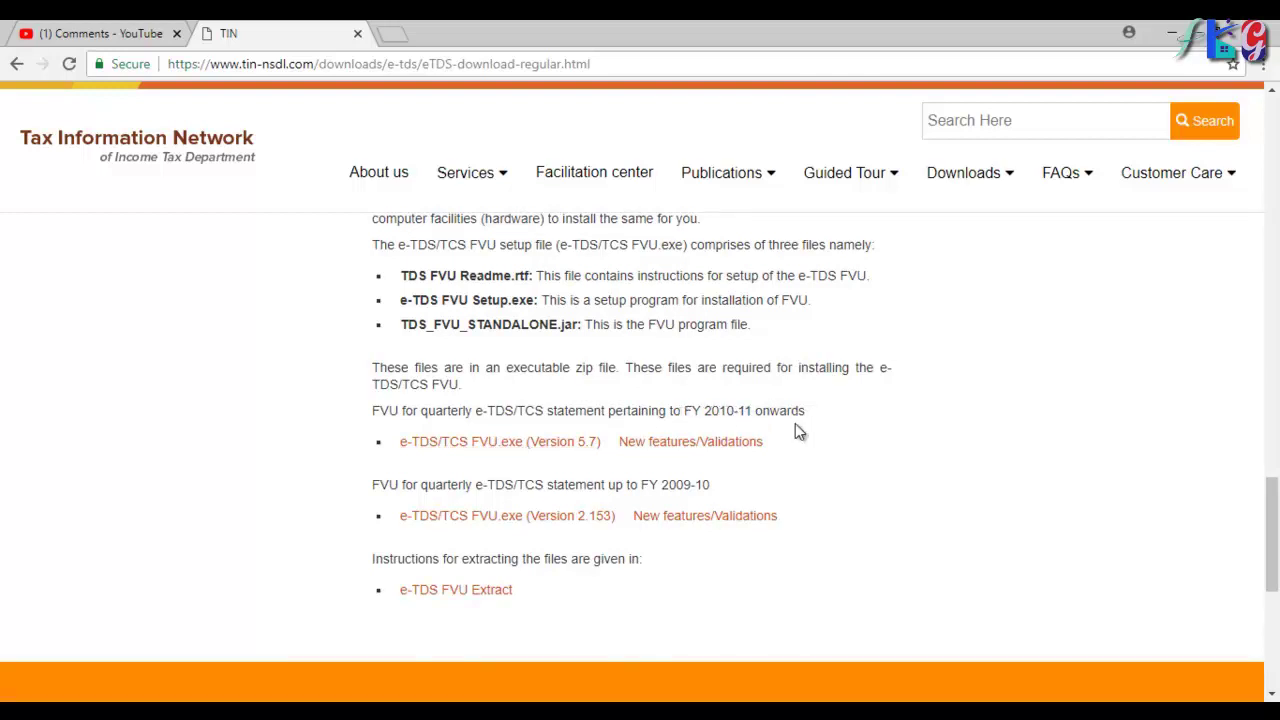
click(572, 446)
scroll(571, 443, down, 5)
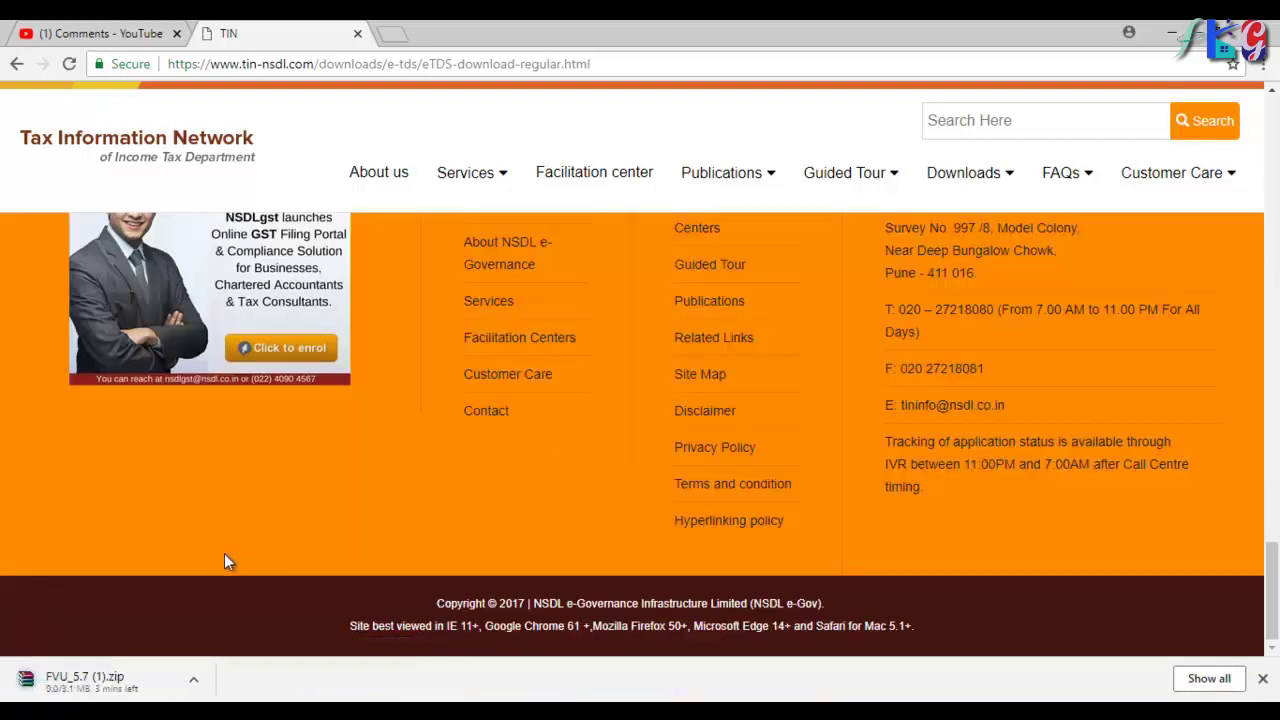
click(194, 679)
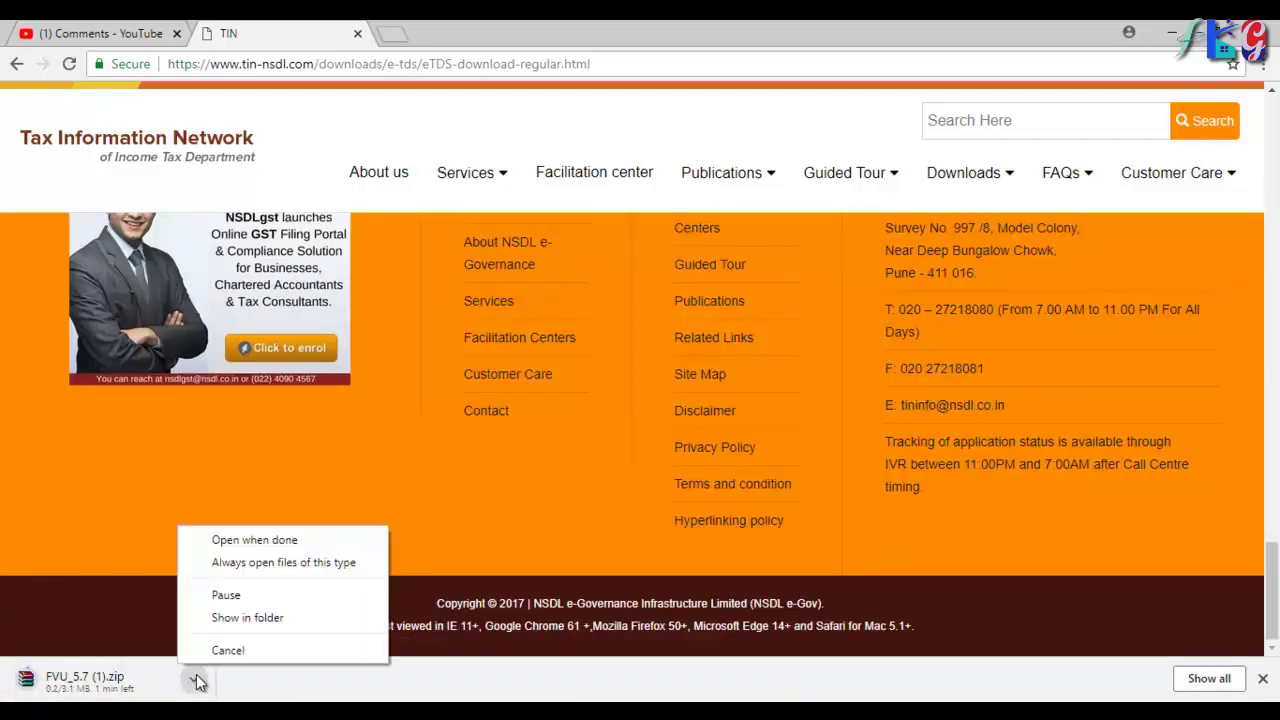
click(257, 621)
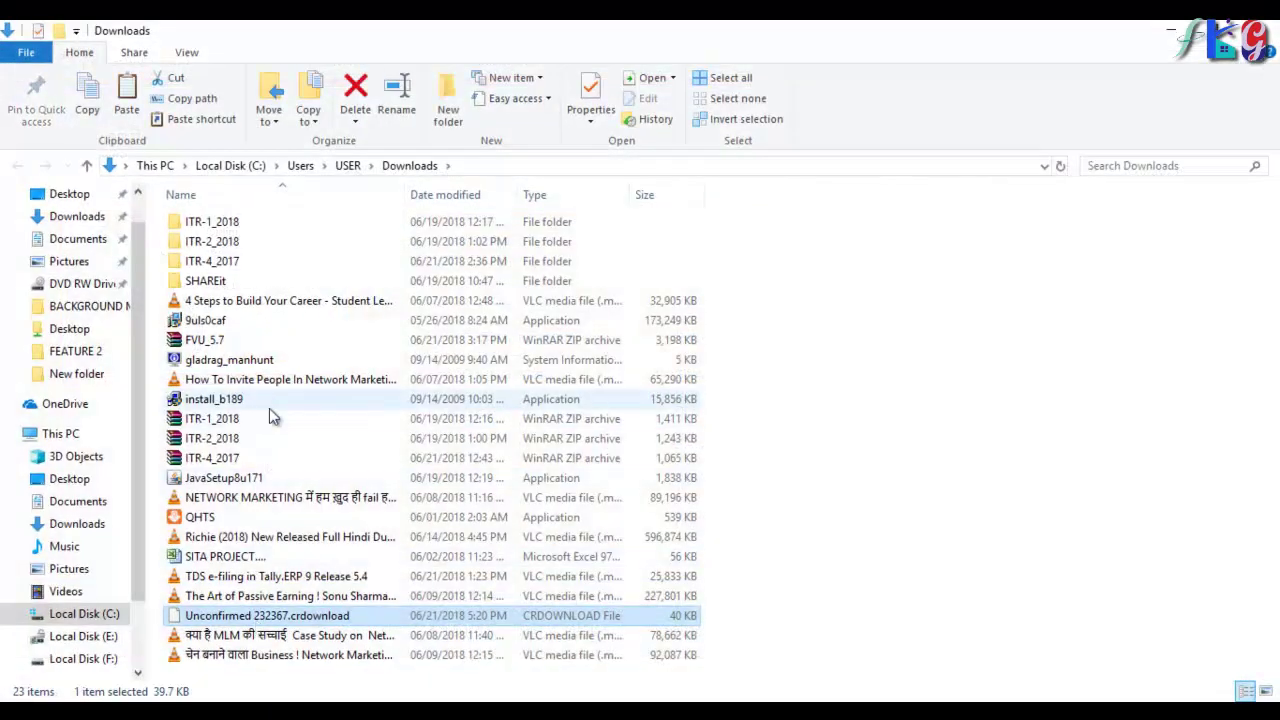
Extract the FVU_5.7 ZIP archive into the Downloads\FVU_5.7 folder with the default extraction options
click(219, 342)
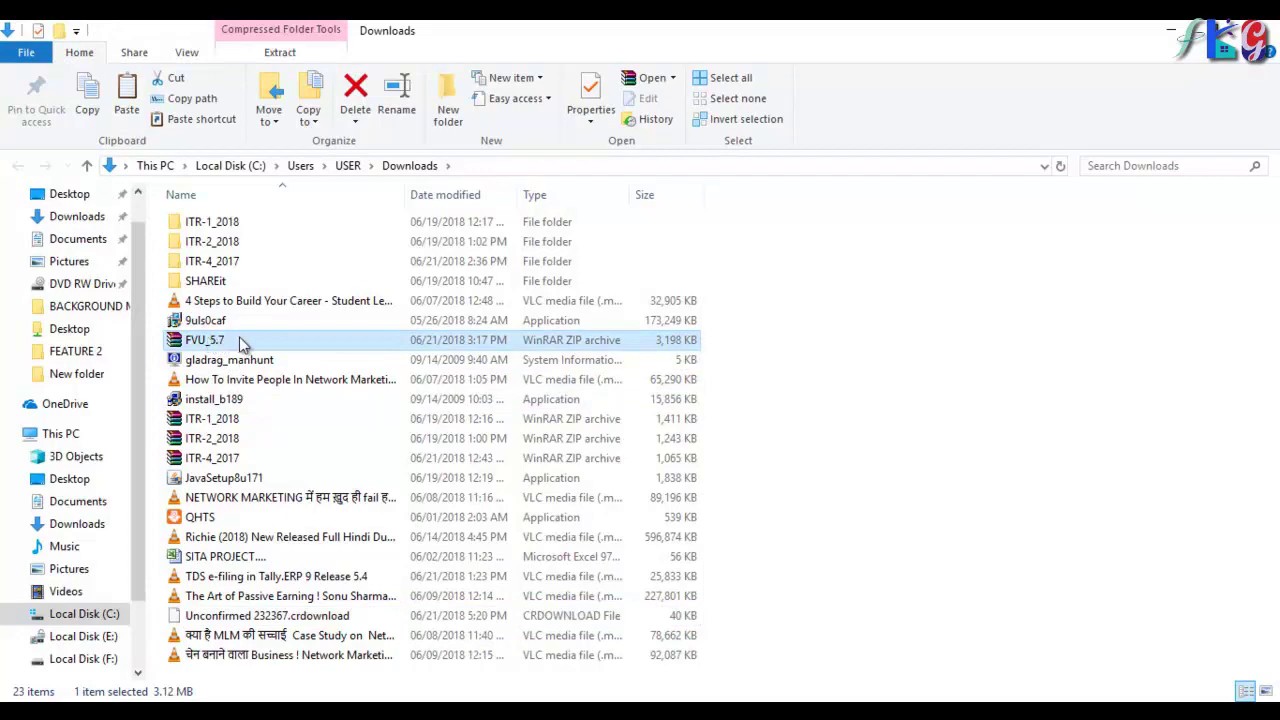
right_click(239, 342)
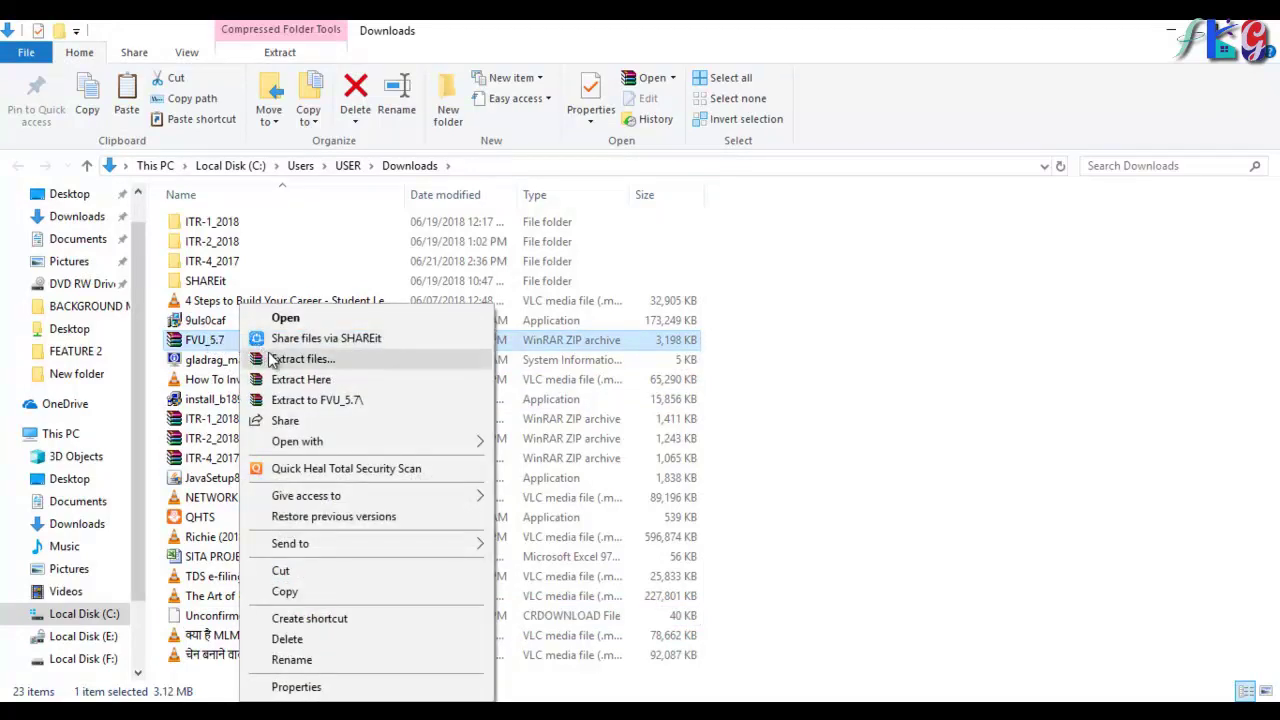
click(285, 359)
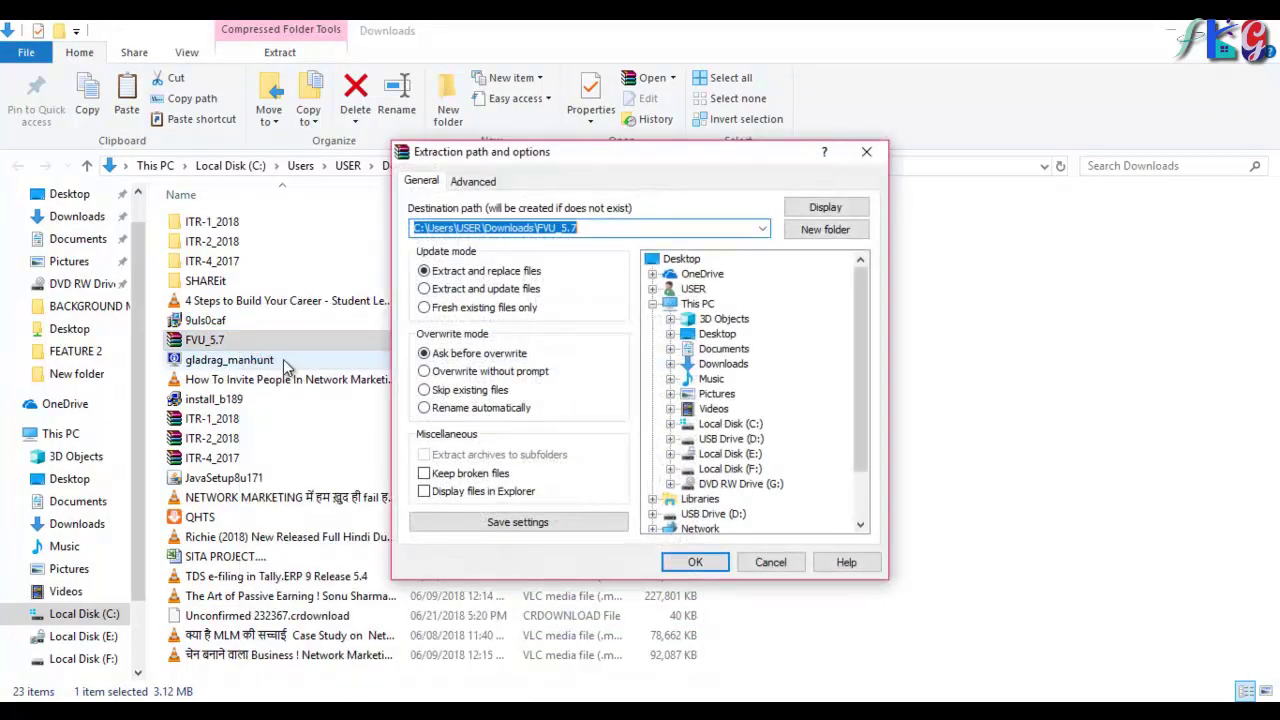
click(682, 564)
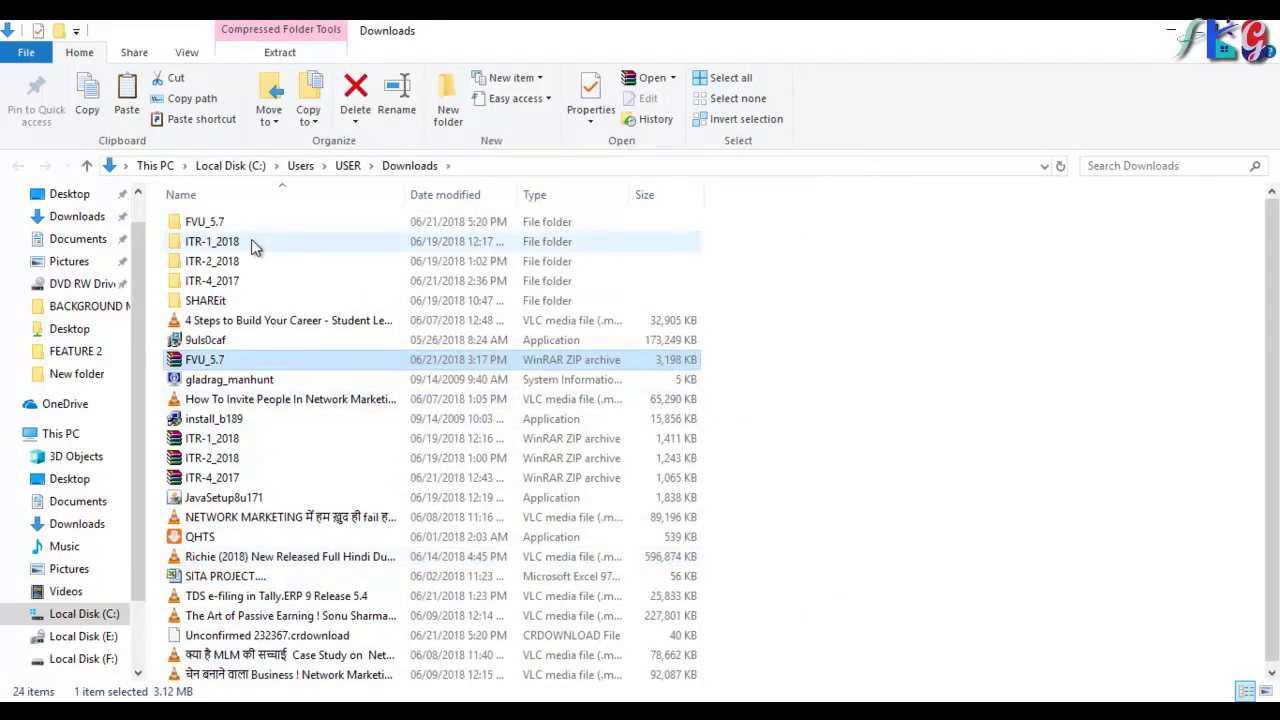
Open the extracted FVU_5.7 folder and launch the FVU_5.7 self-extractor application
click(219, 225)
double_click(221, 228)
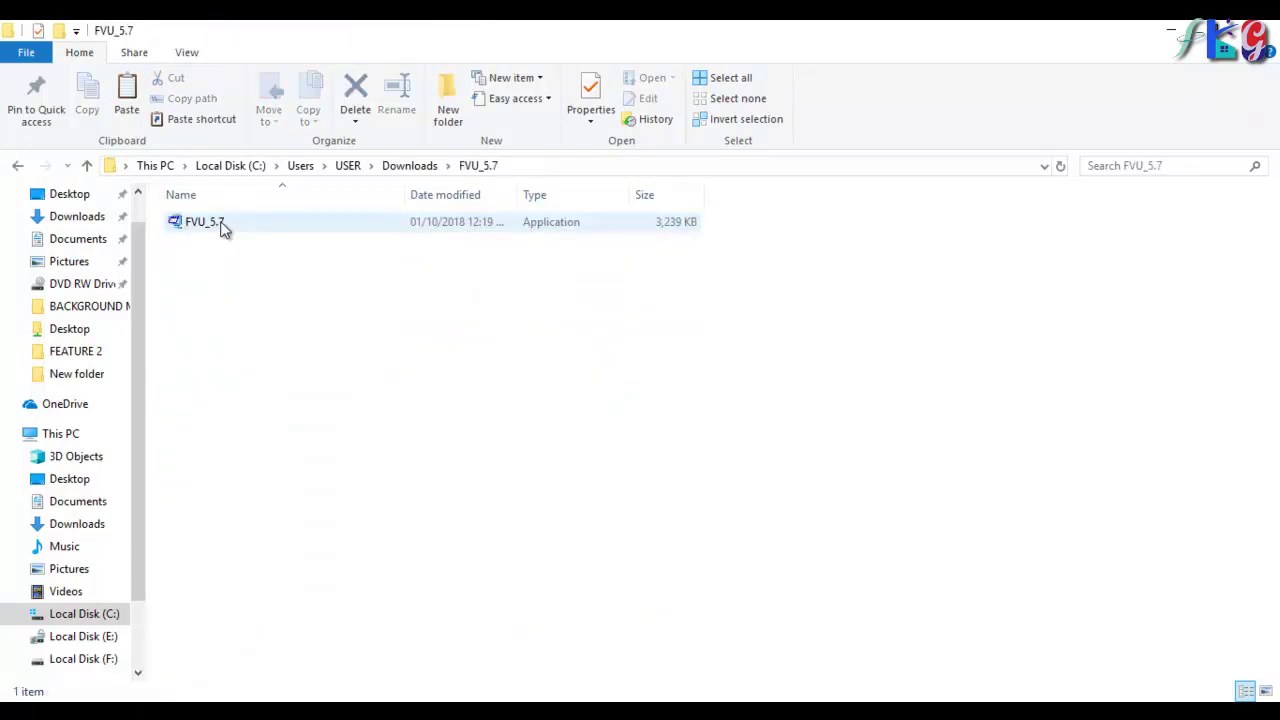
double_click(222, 224)
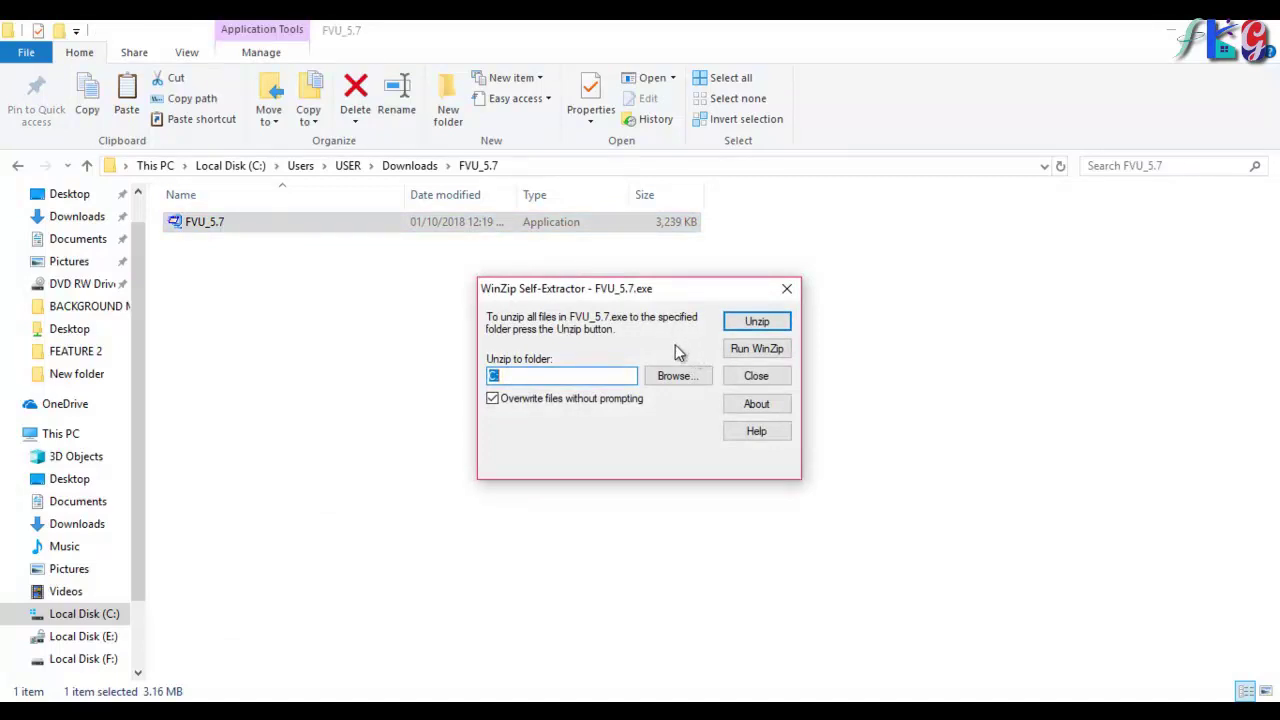
Unzip the self-extractor's files into the Downloads\FVU_5.7 folder and close the extractor
click(684, 377)
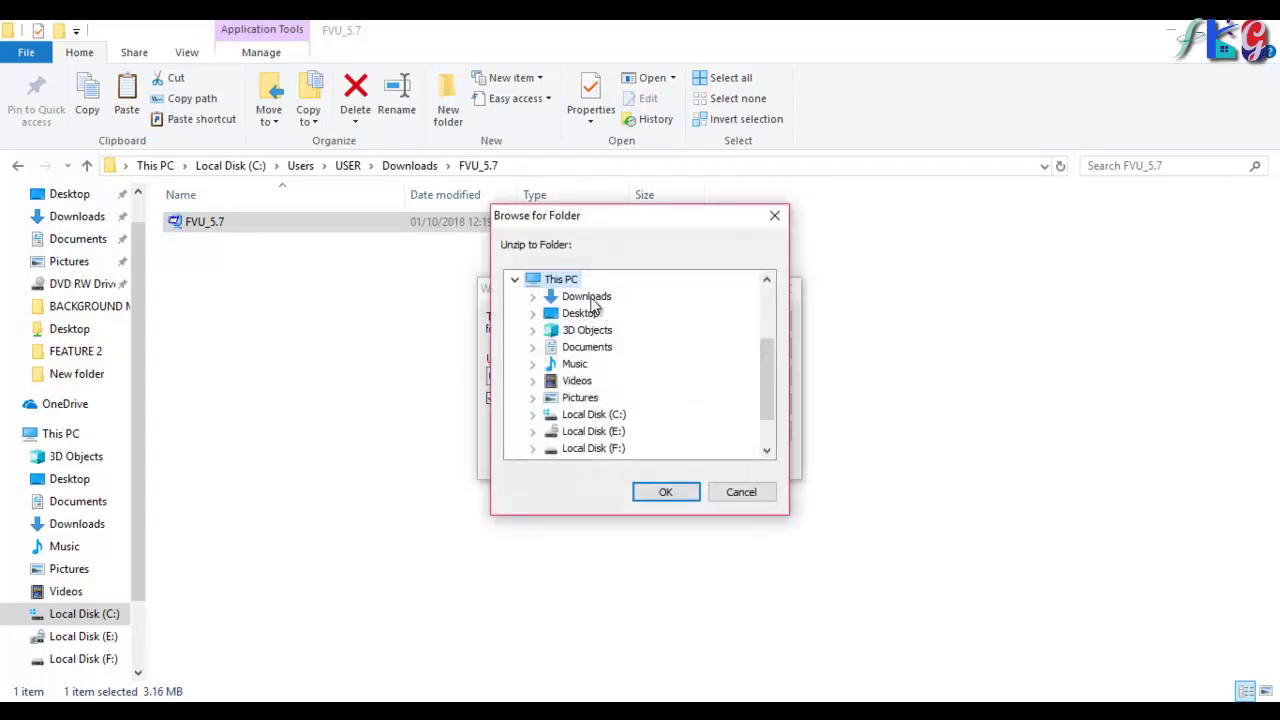
click(590, 300)
double_click(592, 300)
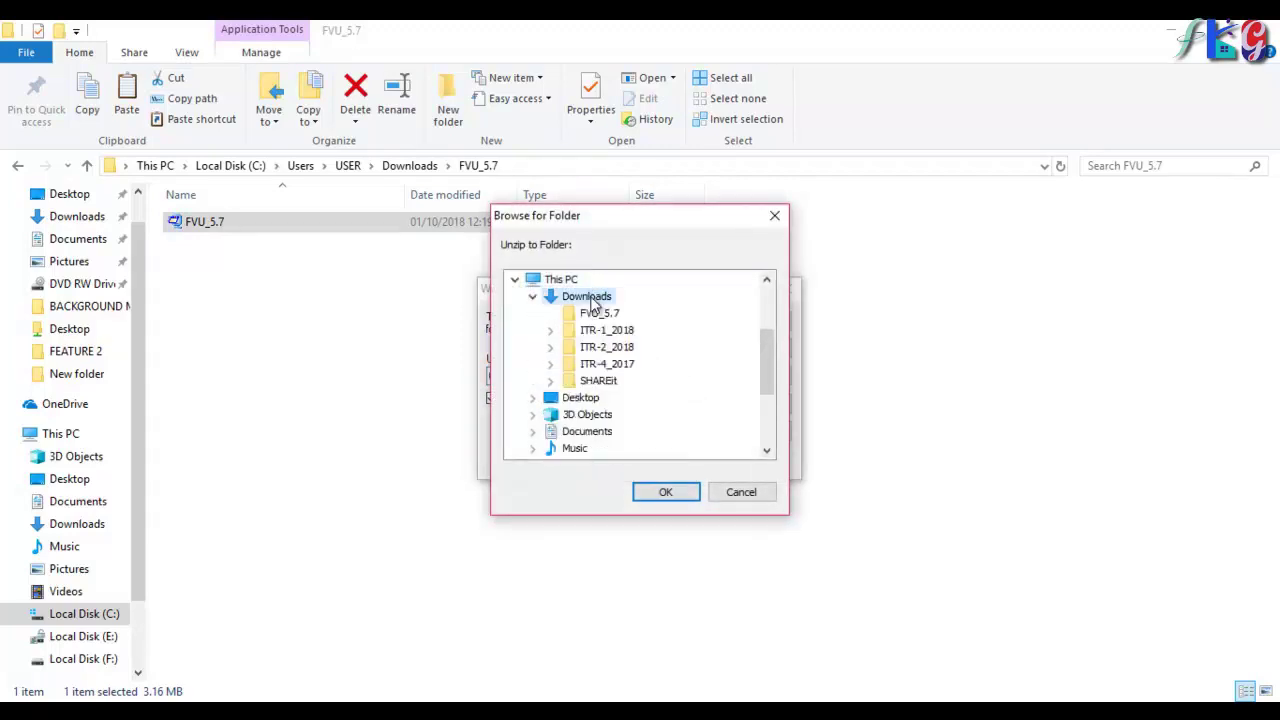
click(598, 316)
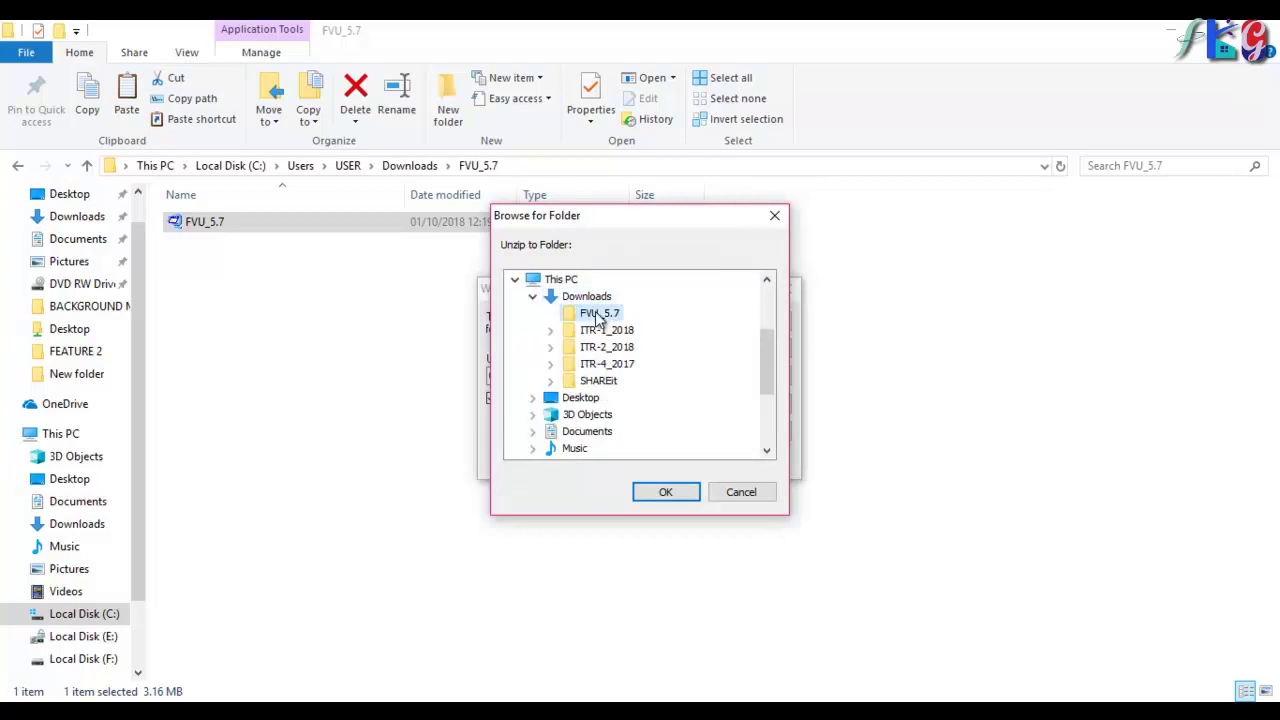
click(662, 494)
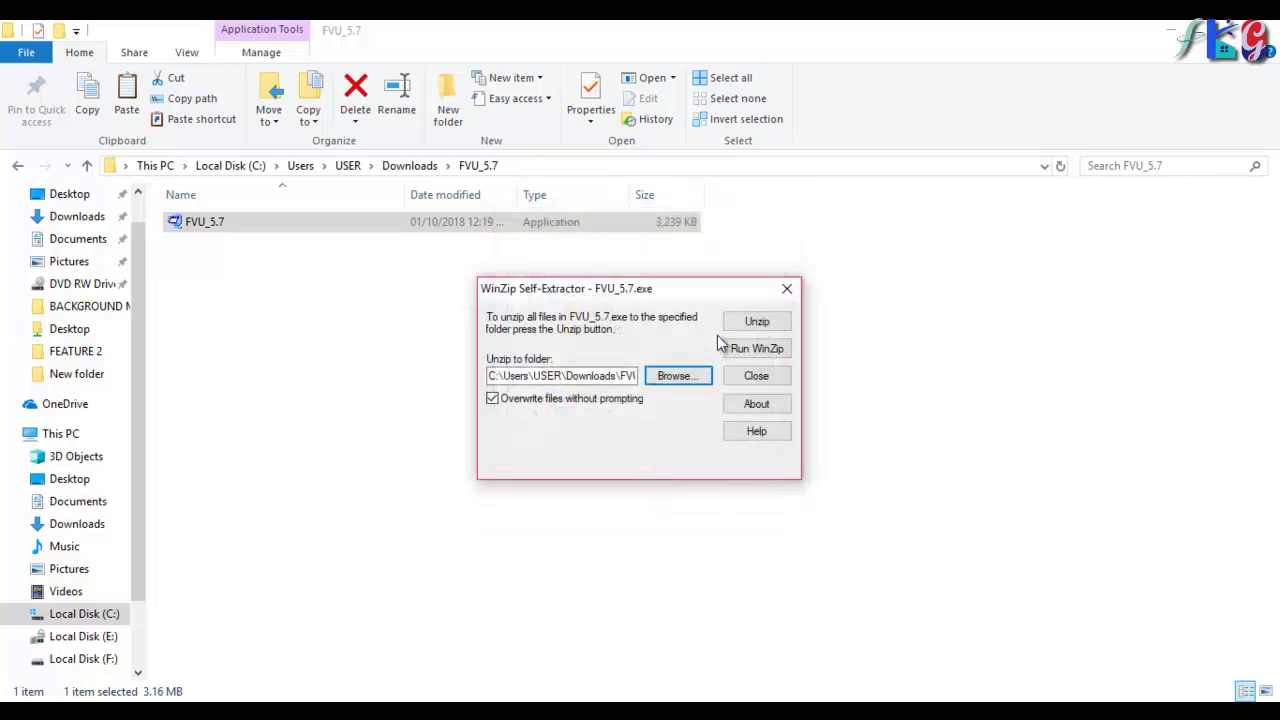
click(750, 323)
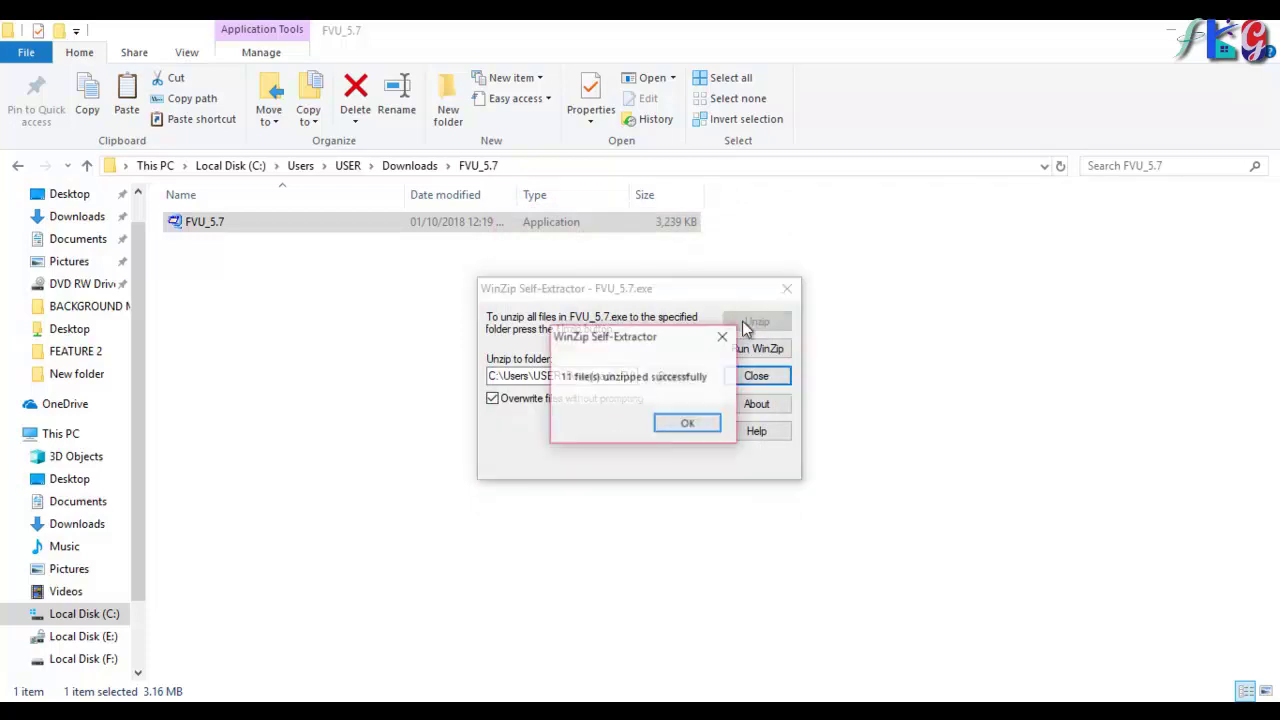
click(706, 429)
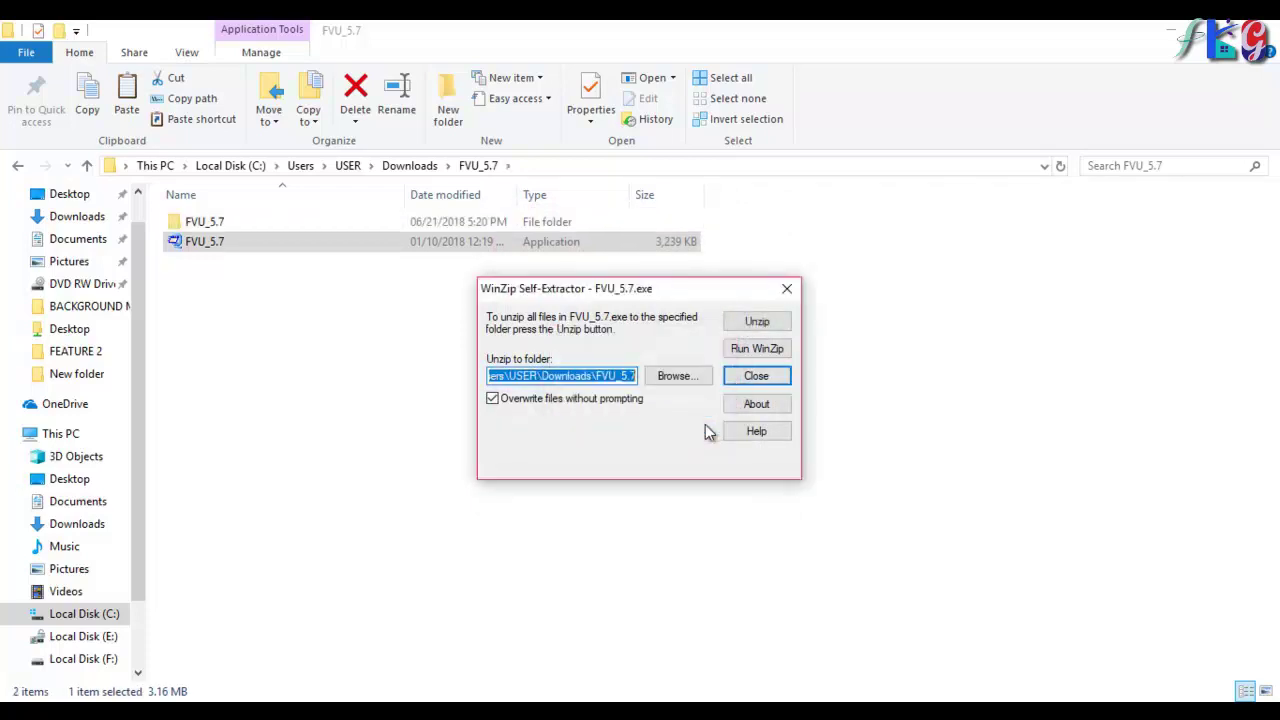
click(787, 289)
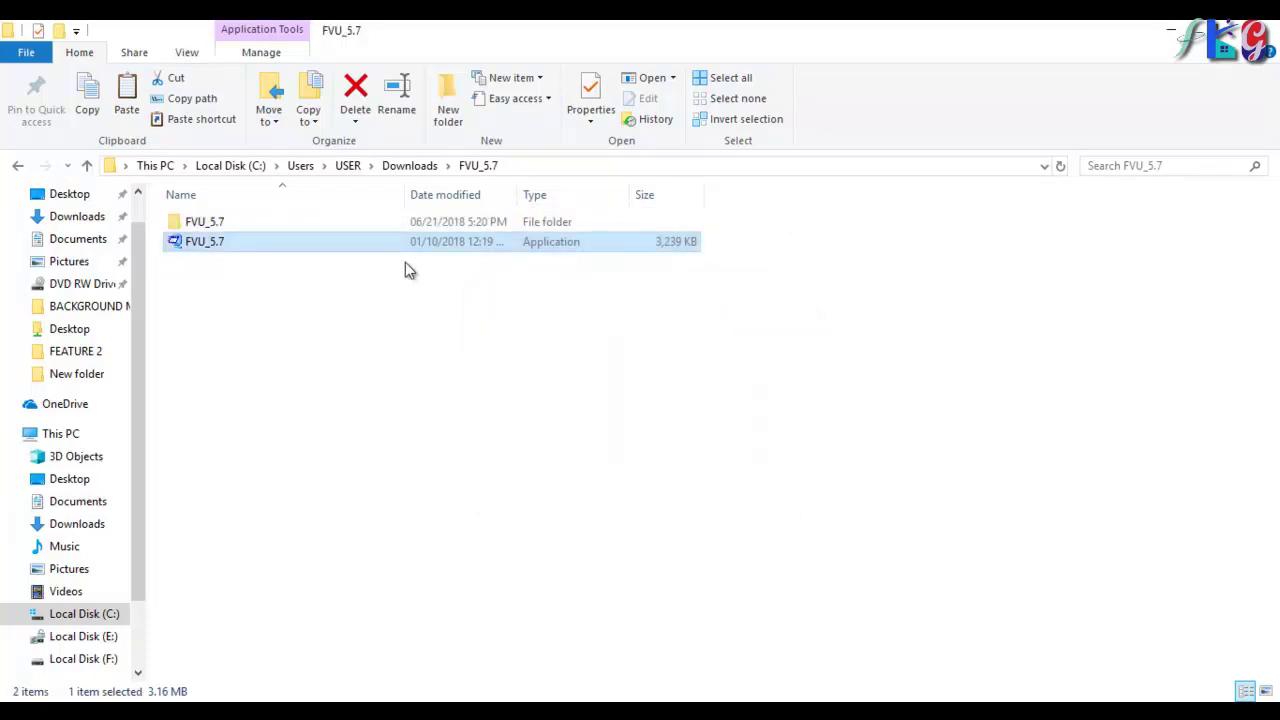
Open the unzipped FVU_5.7 subfolder and run the TDS_STANDALONE_FVU_5.7 executable jar file
double_click(237, 221)
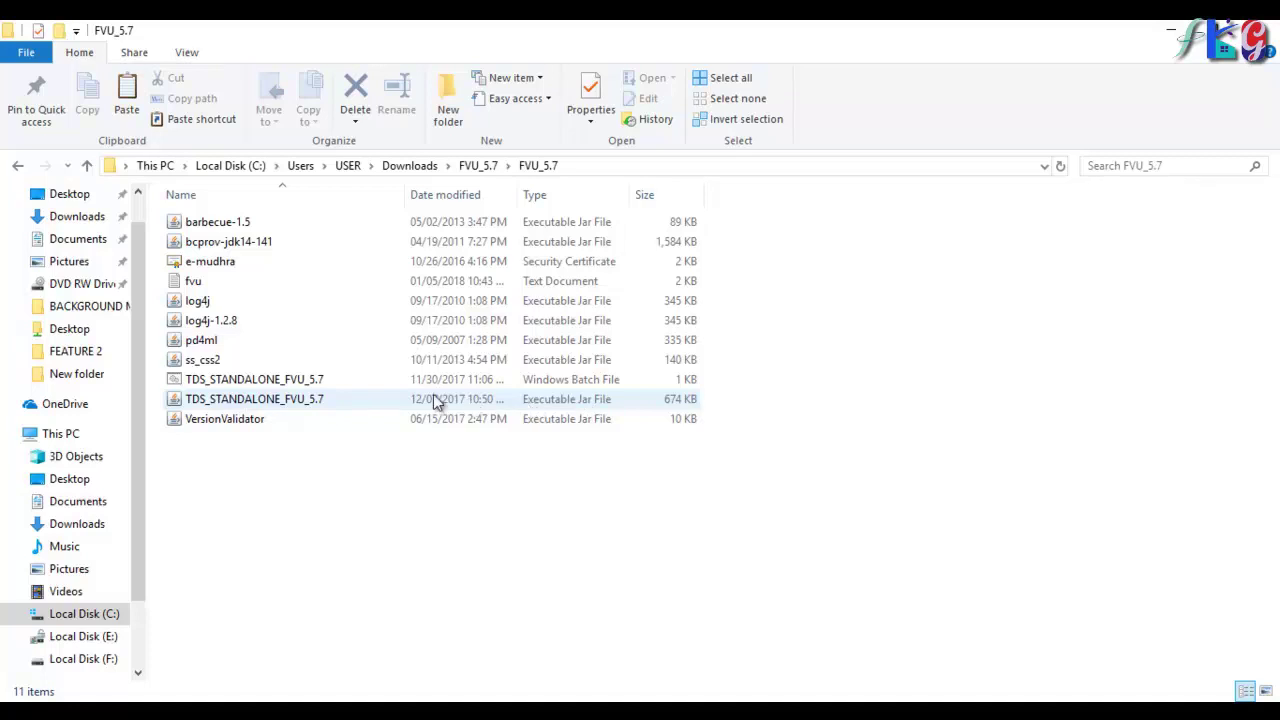
double_click(329, 398)
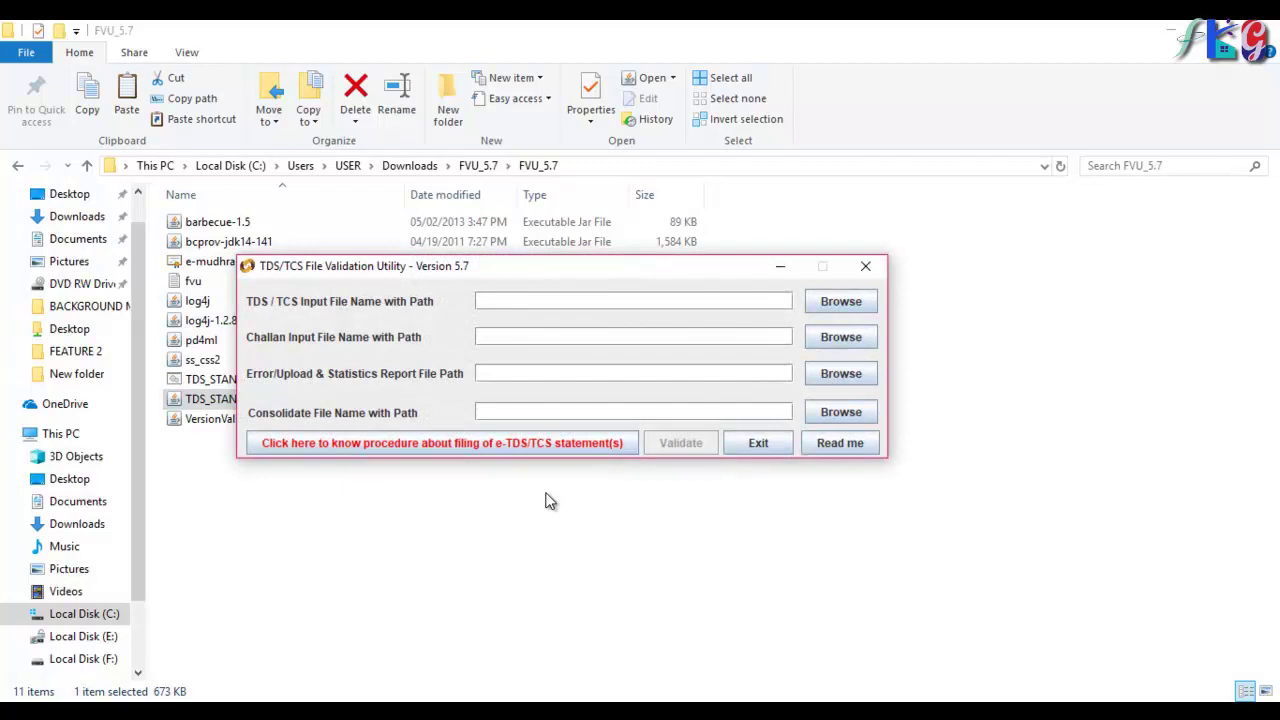
Start browsing for the TDS/TCS input file and switch the lookup location to Local Disk (C:)
click(702, 302)
click(829, 307)
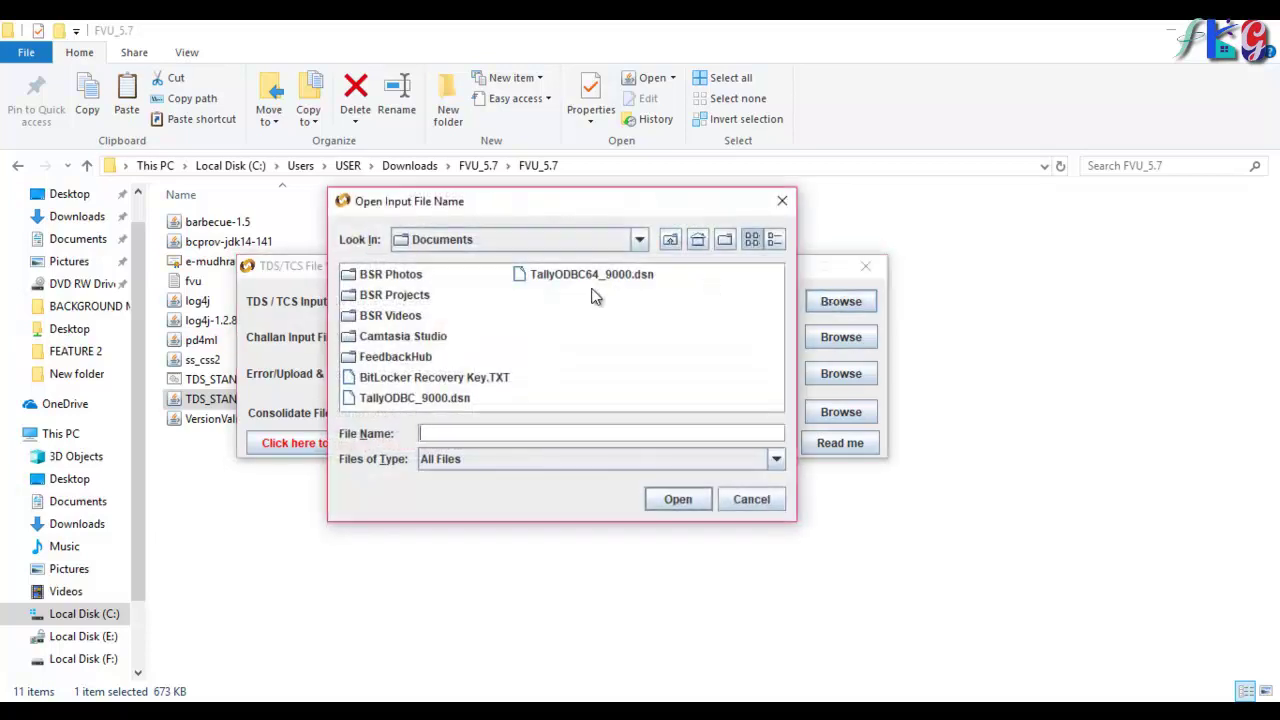
click(639, 242)
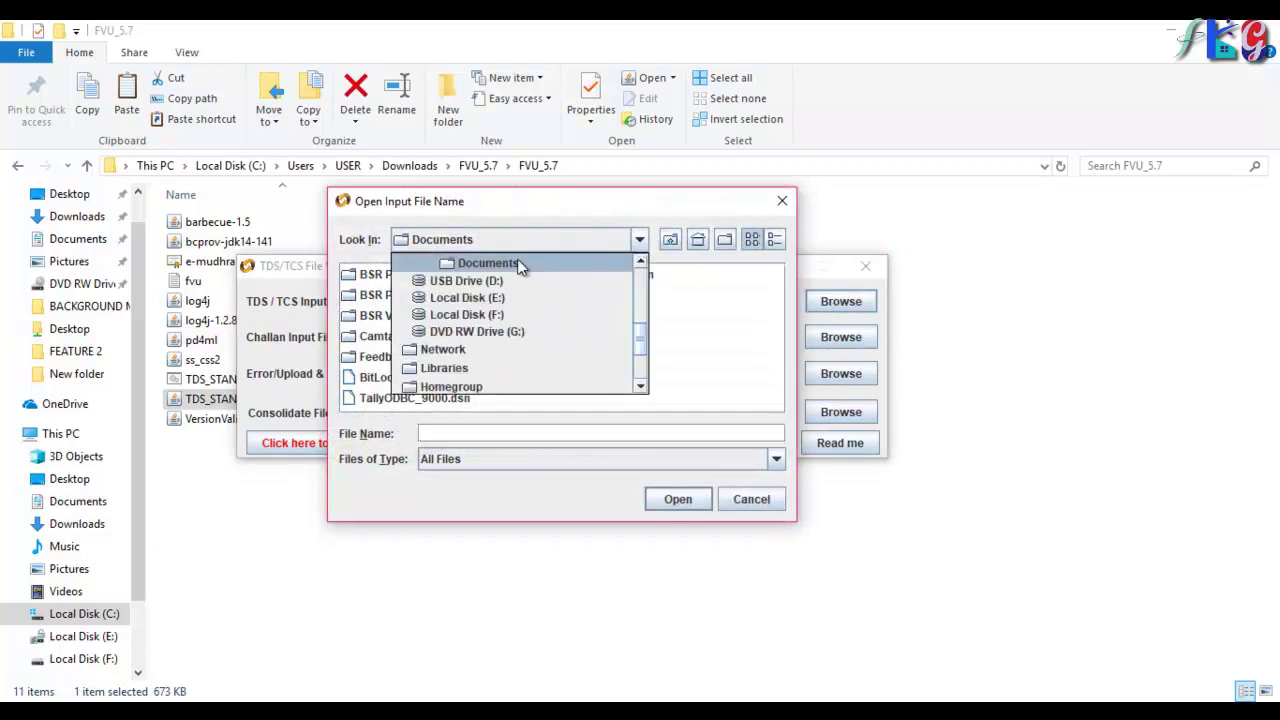
click(640, 263)
click(640, 263)
click(640, 263)
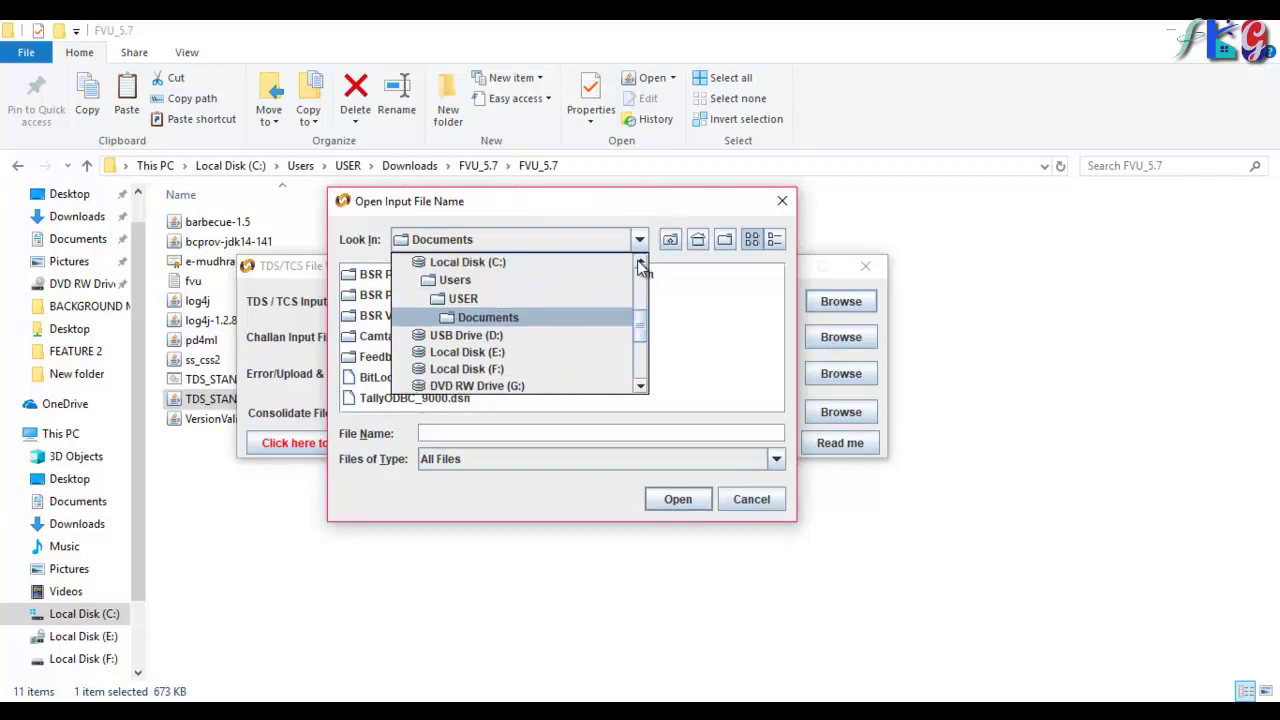
click(640, 263)
click(640, 263)
click(489, 300)
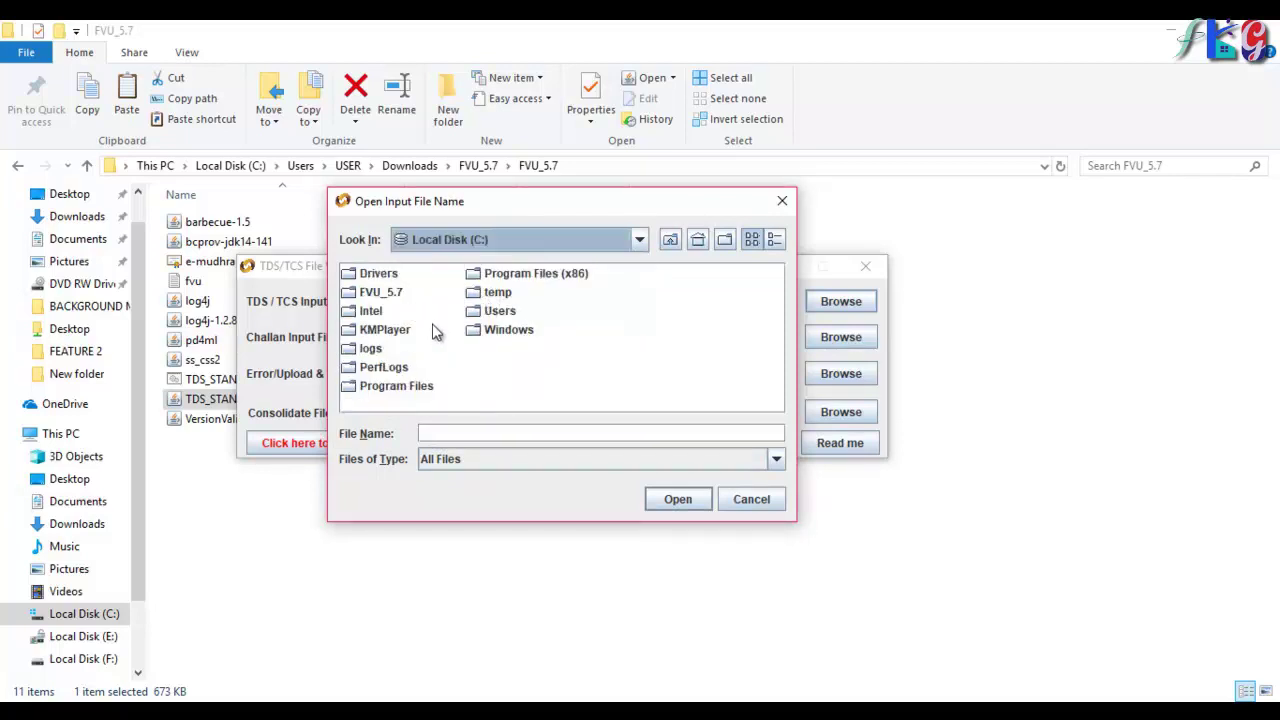
Go to the Program Files\Tally\Tally.ERP9 folder in the input file chooser
double_click(404, 385)
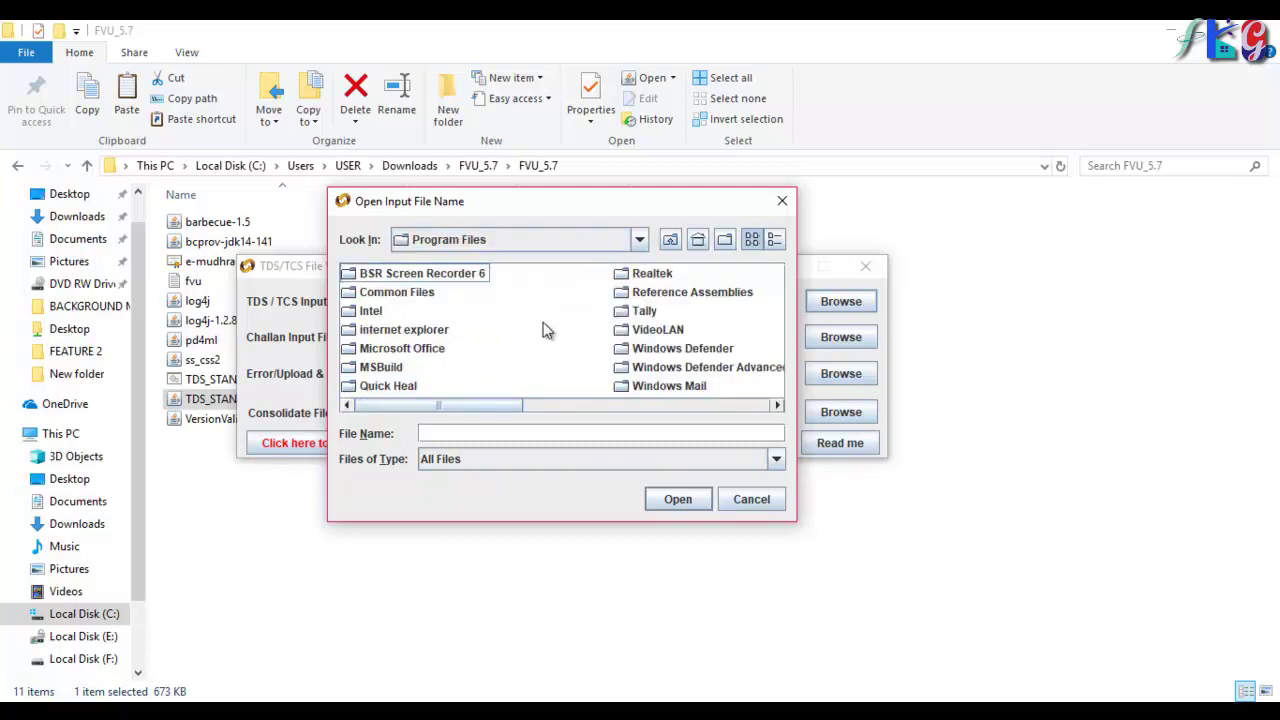
double_click(641, 311)
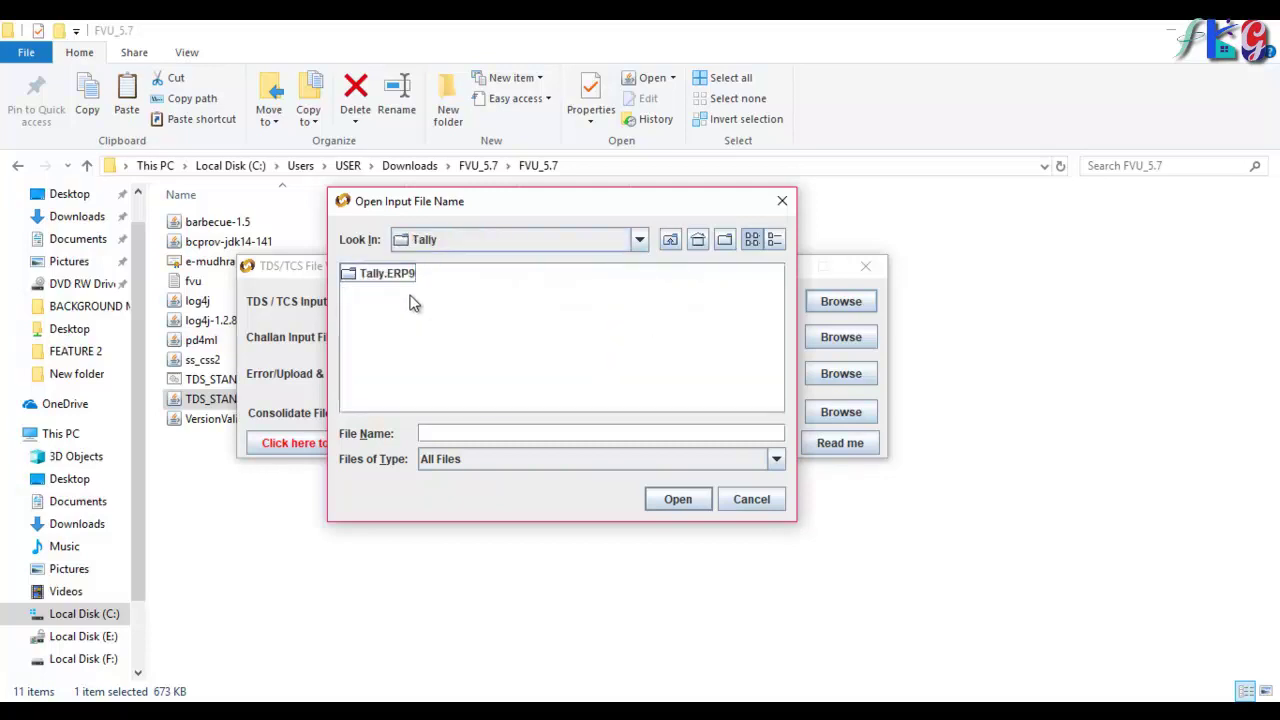
click(383, 279)
double_click(383, 279)
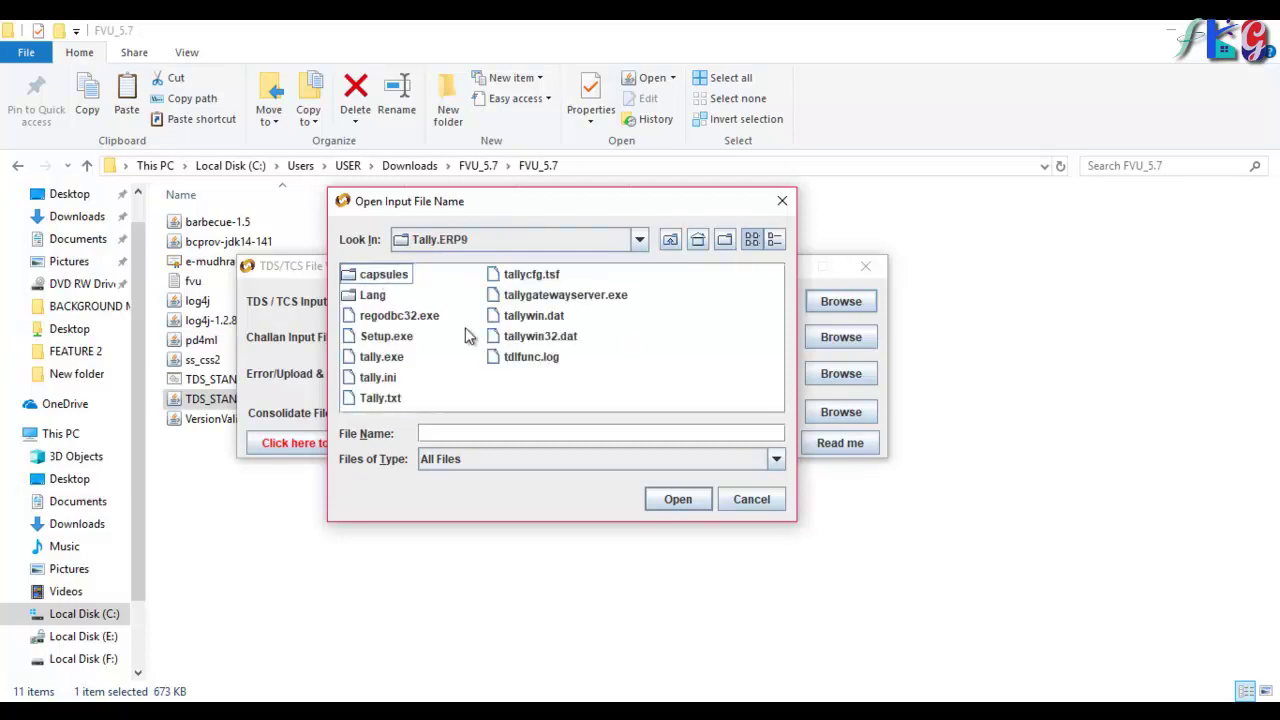
Load Tally.txt from the Tally.ERP9 folder as the TDS/TCS input file
click(388, 403)
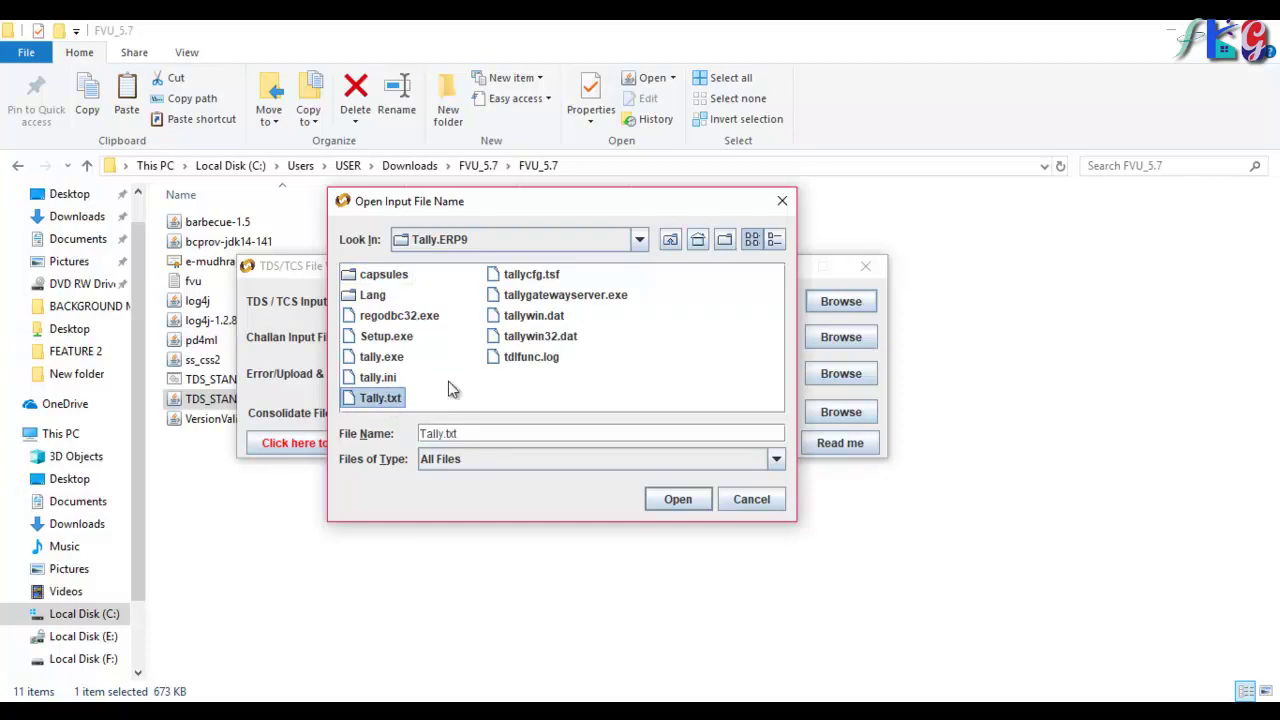
click(680, 500)
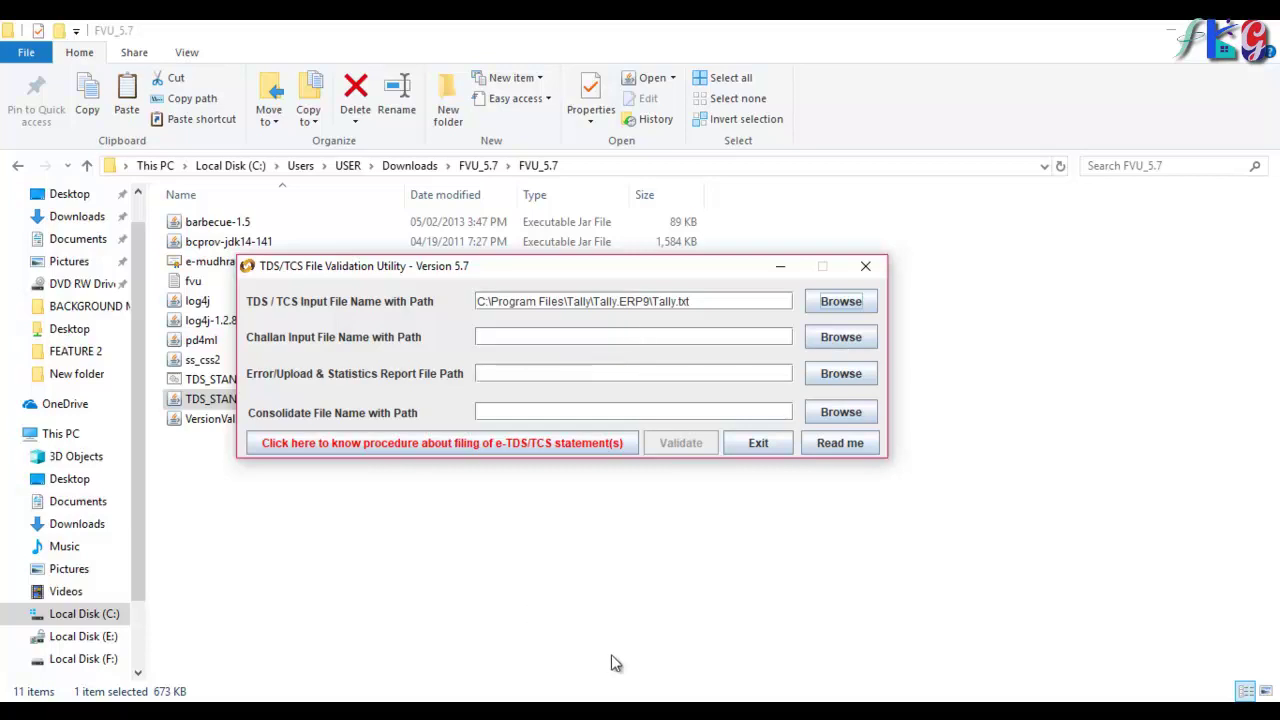
Switch to the browser and go through the TIN site's OLTAS downloads to the Challan Status Inquiry page
click(617, 712)
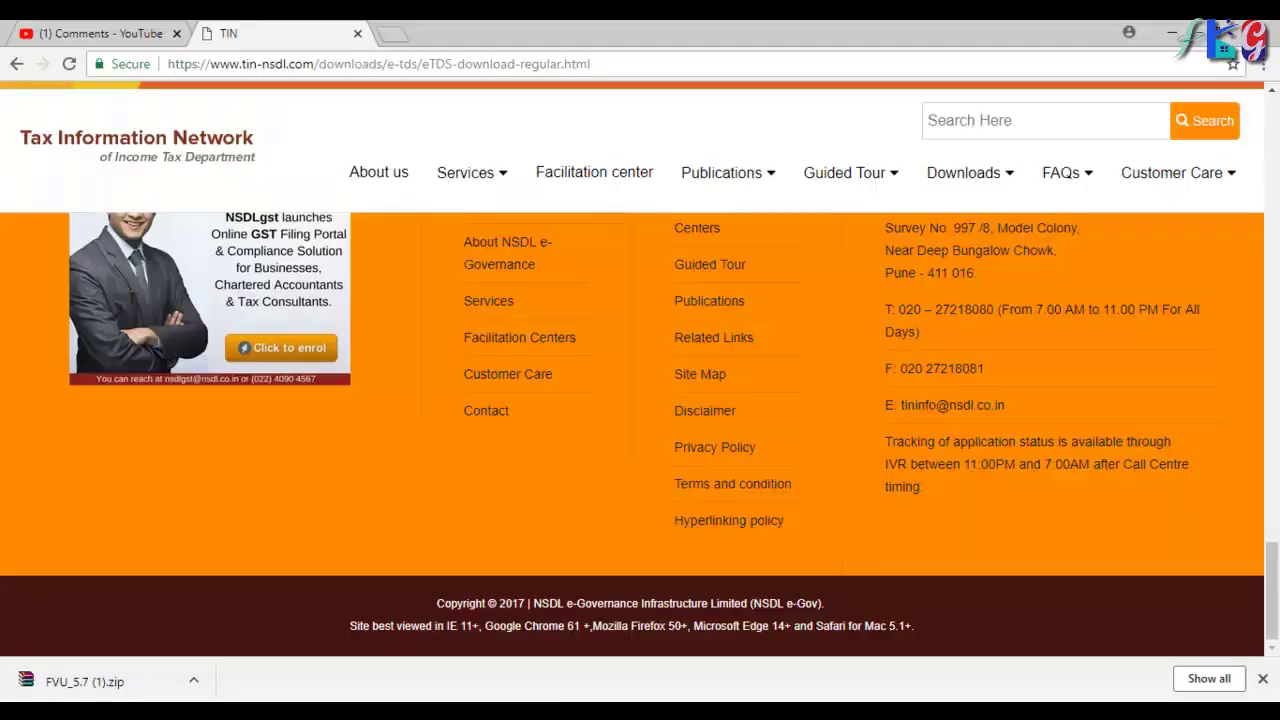
mouse_move(957, 182)
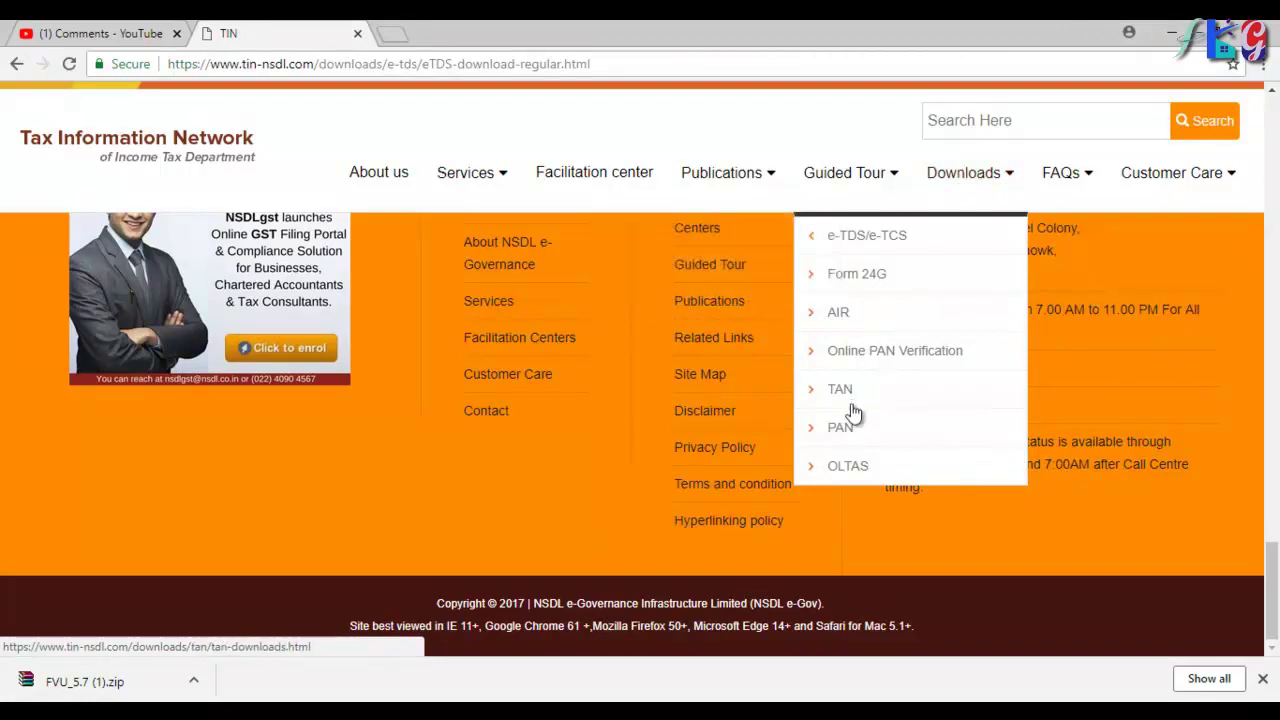
click(848, 466)
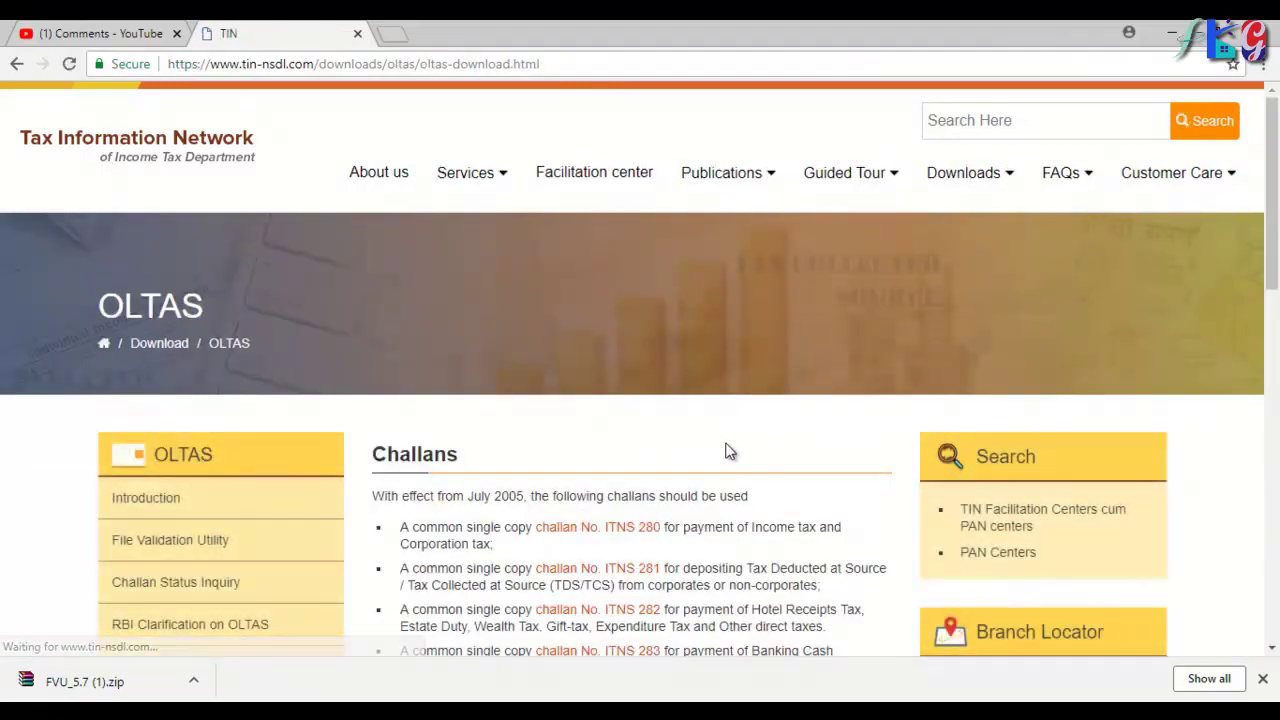
scroll(670, 443, down, 3)
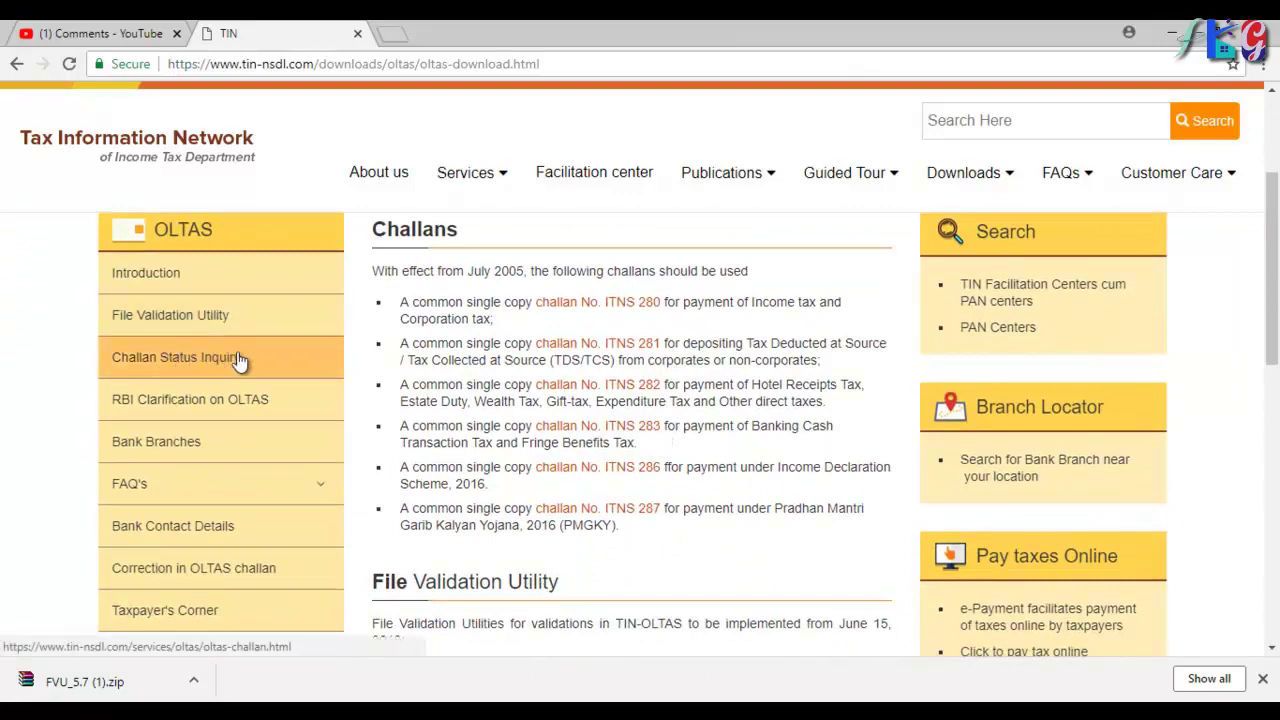
click(230, 358)
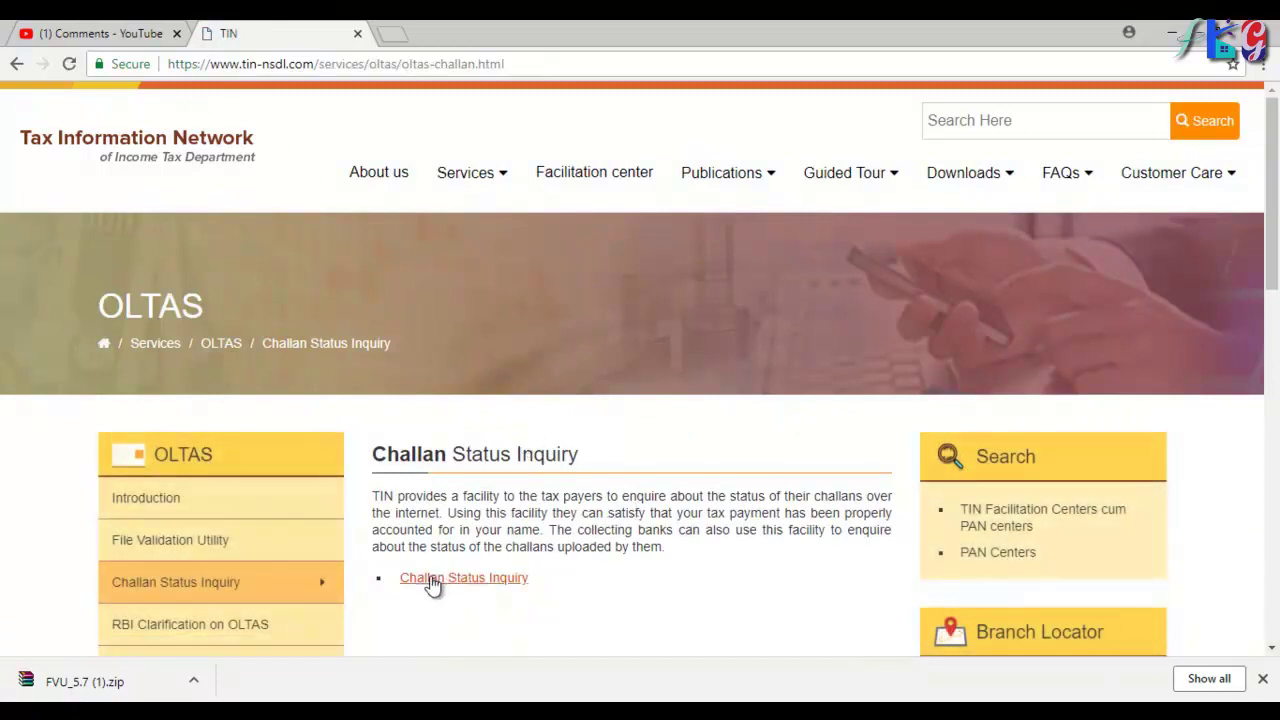
Launch Challan Status Inquiry, open the TAN based view for tax payers, and examine its TAN, deposit period and image text fields
click(493, 580)
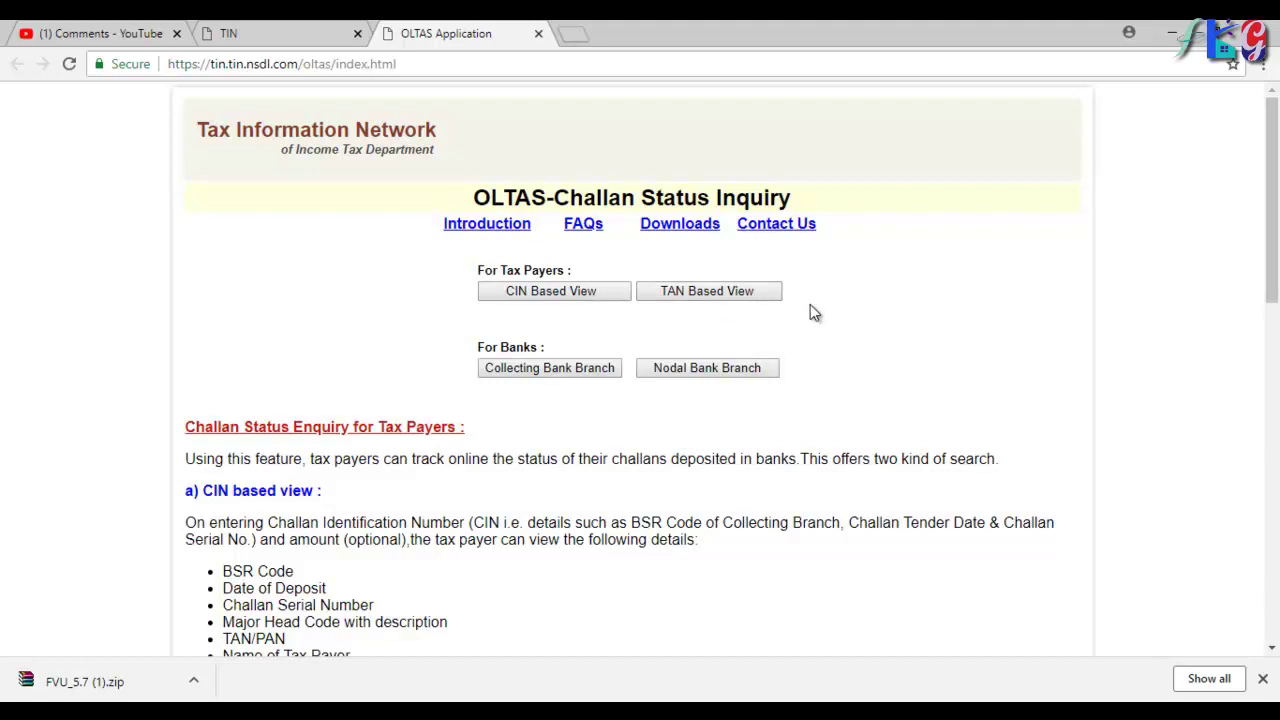
click(742, 300)
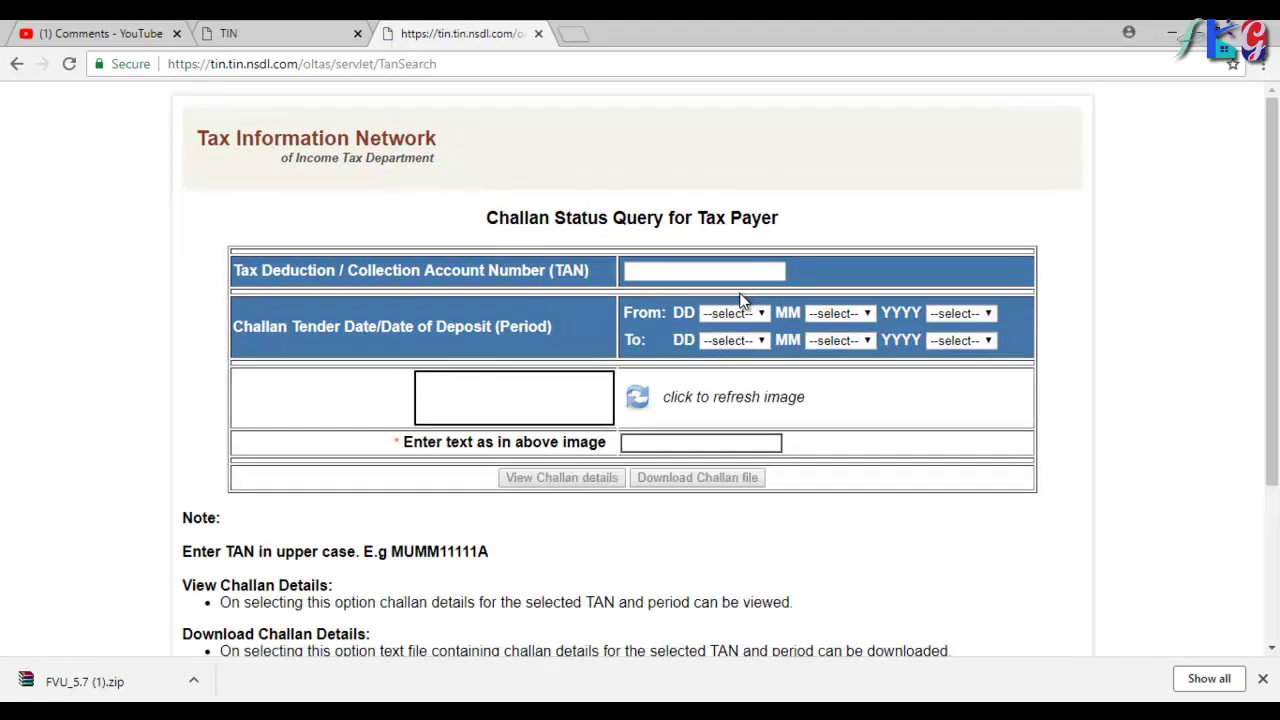
click(700, 271)
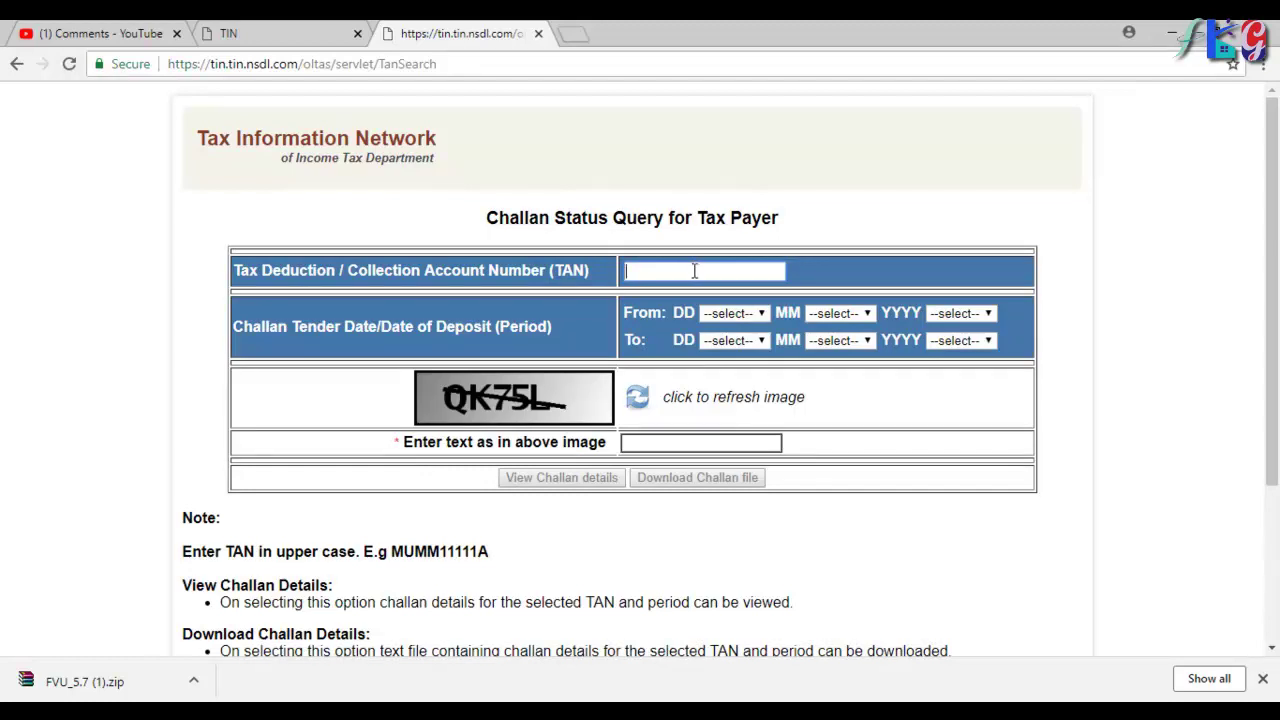
click(890, 338)
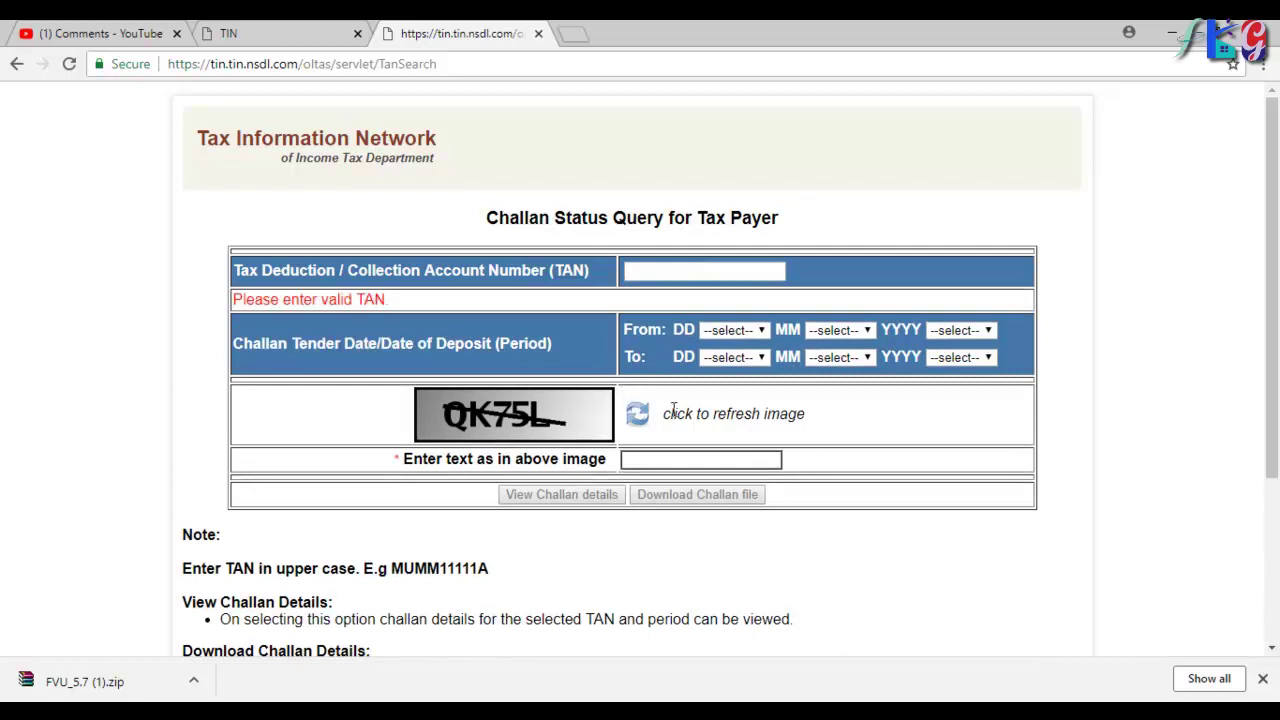
click(694, 458)
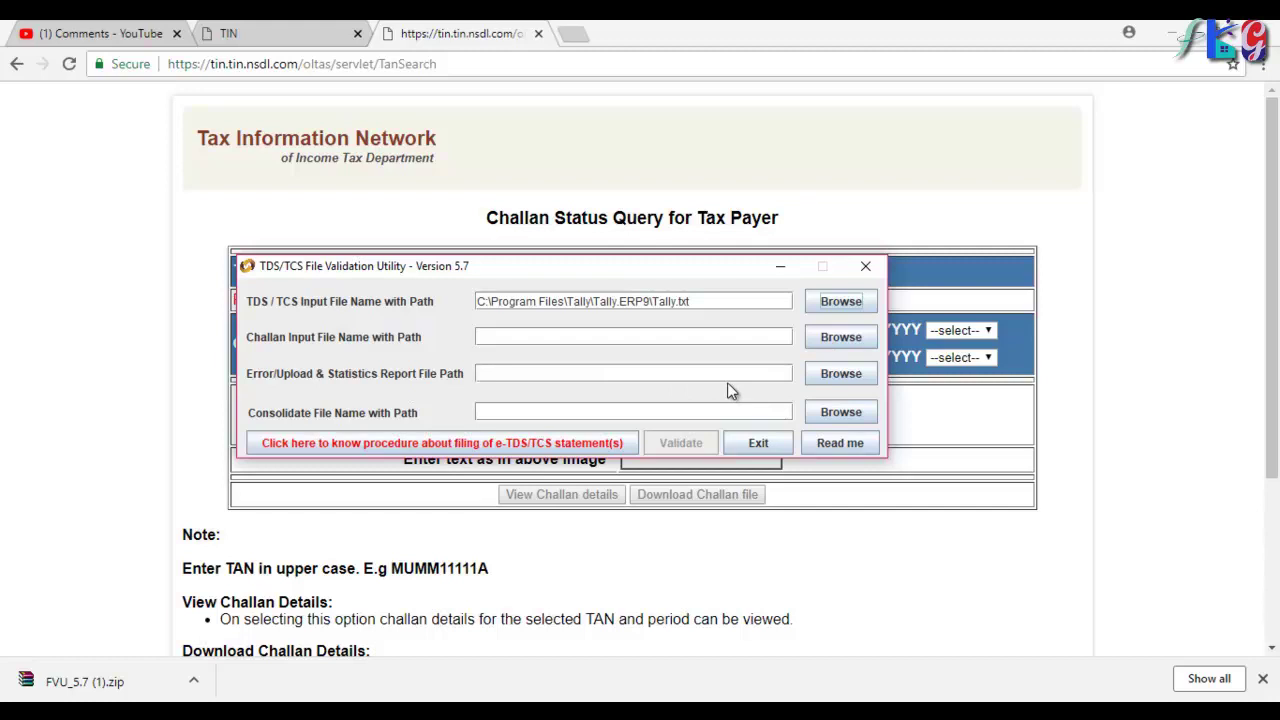
In the File Validation Utility, choose Desktop as the folder for the error/upload and statistics report files
click(848, 373)
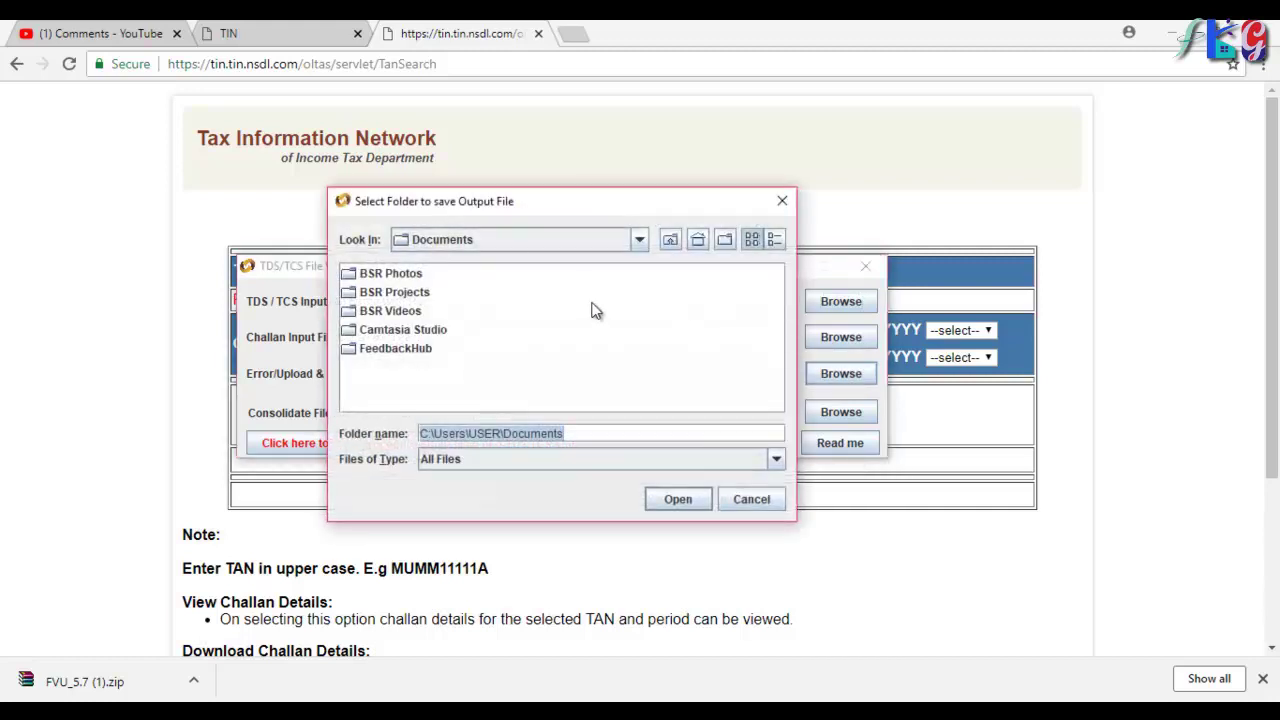
click(638, 245)
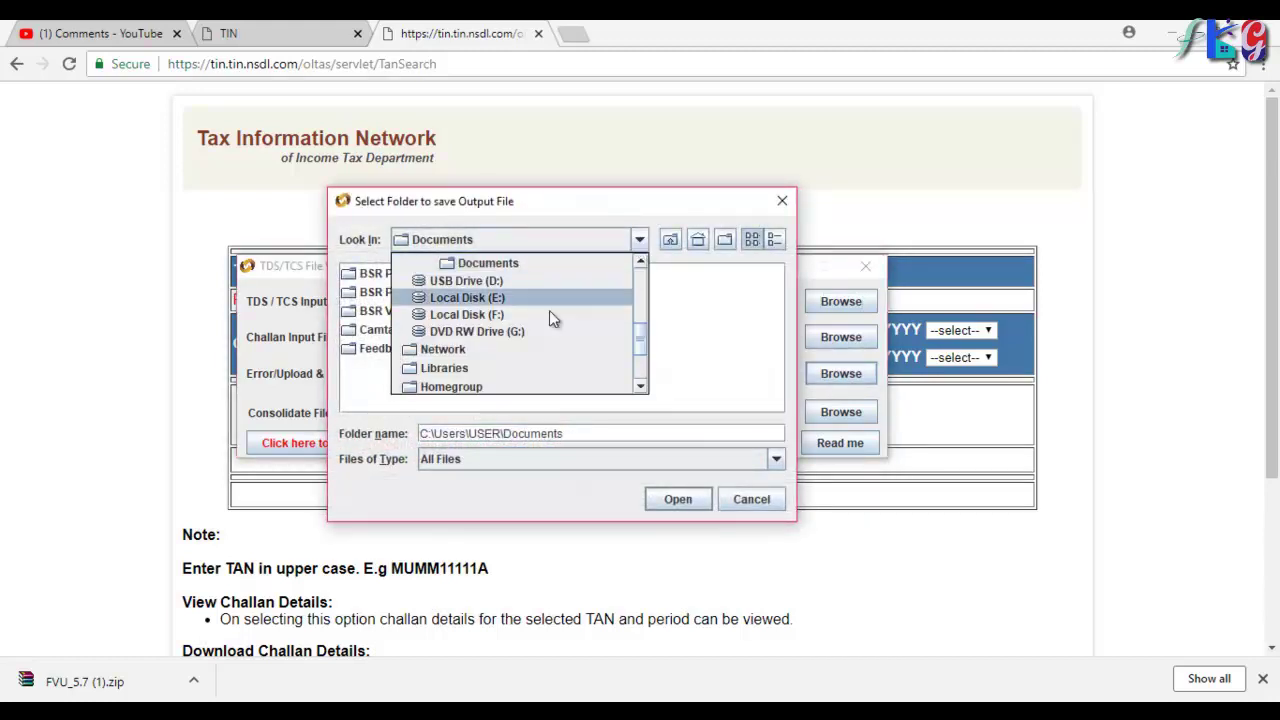
click(641, 262)
click(641, 262)
click(641, 262)
click(641, 262)
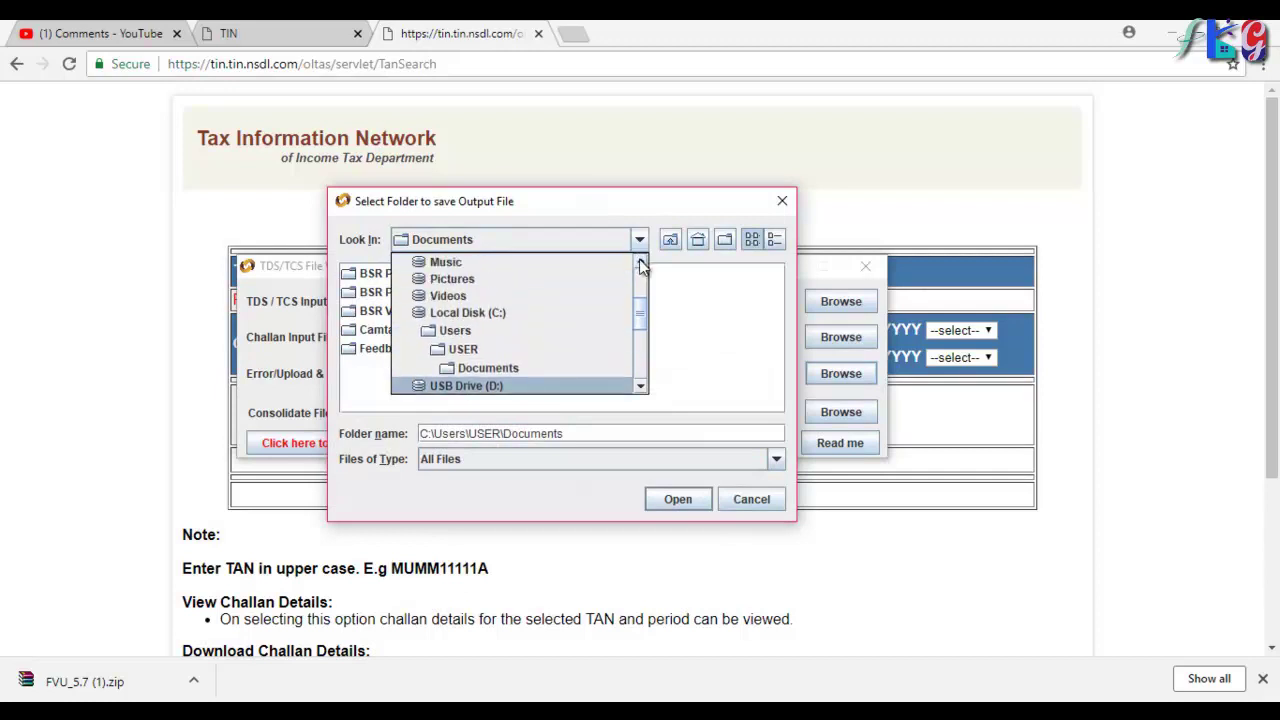
click(641, 262)
click(641, 262)
click(641, 262)
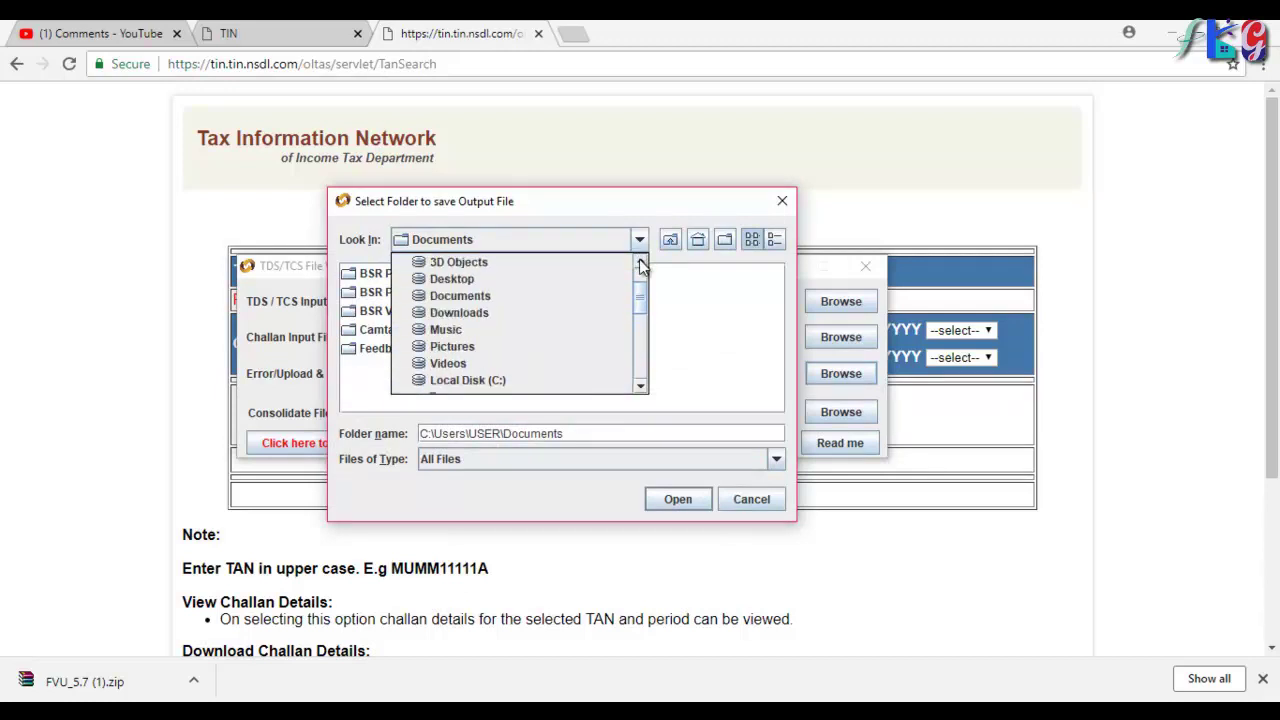
click(470, 279)
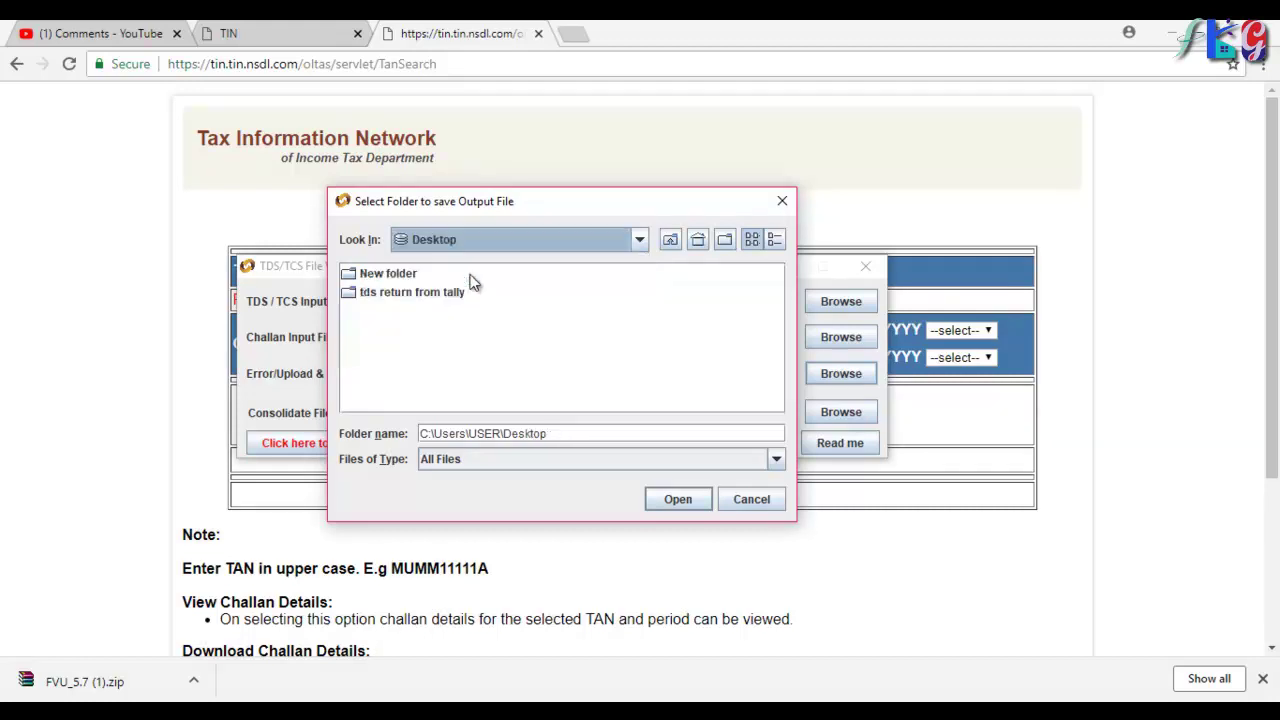
click(667, 503)
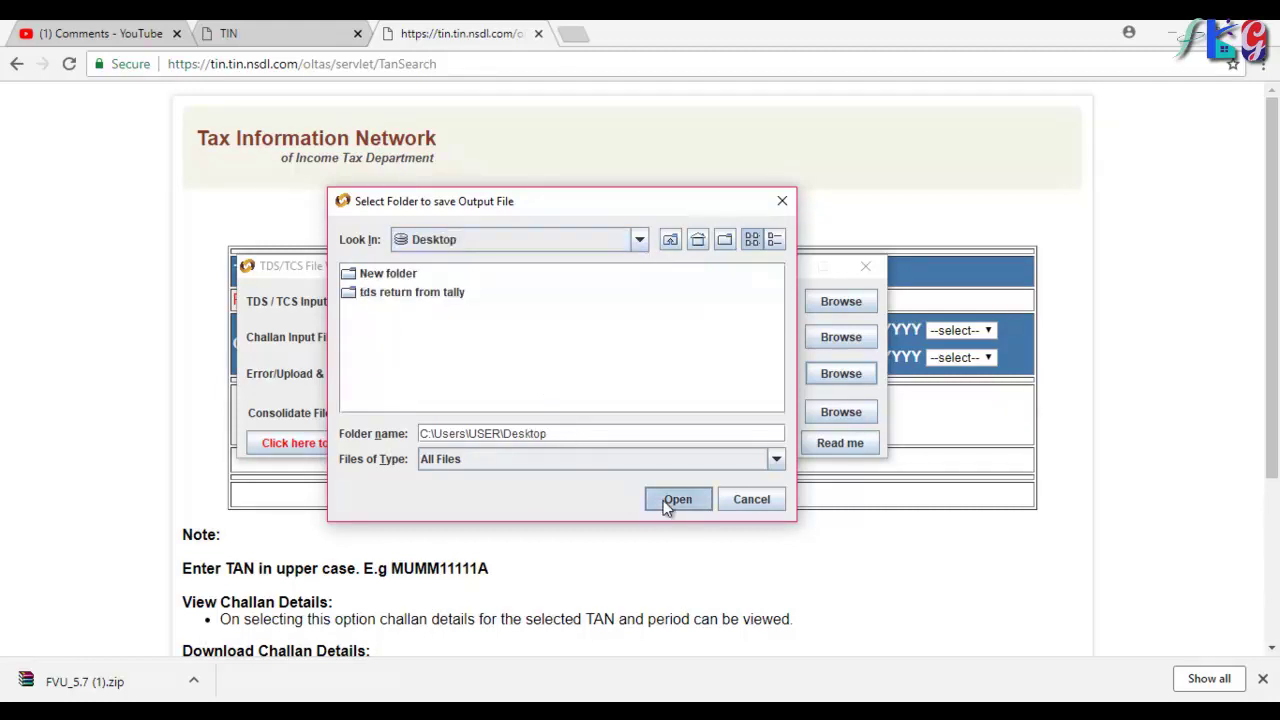